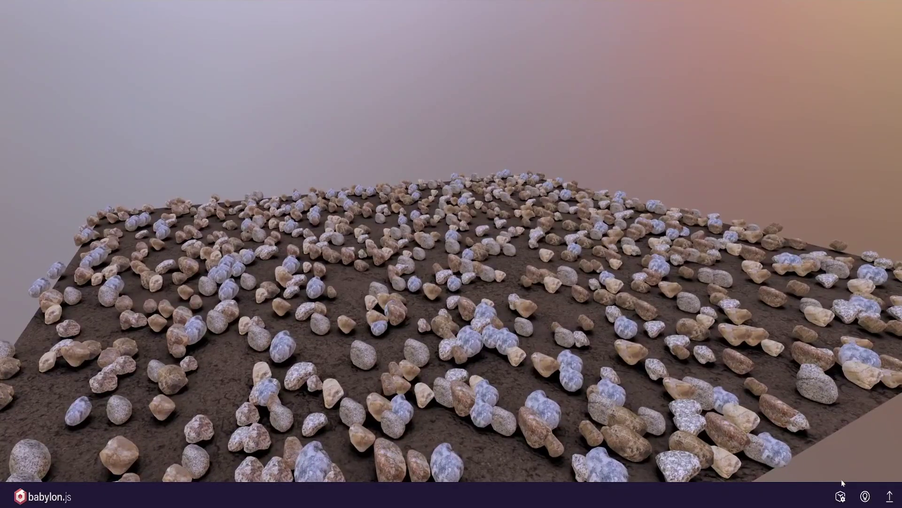
- Switch to the Blender scene, select a rock on the ground and preview the scene in Rendered viewport shading
left_click(840, 496)
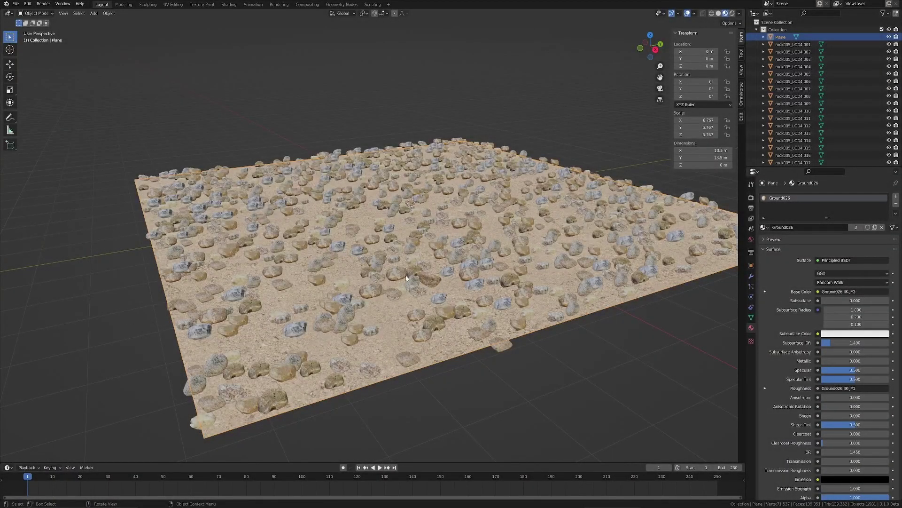
left_click(414, 277)
middle_click_drag(394, 278, 427, 279)
scroll(407, 276, "up", 10)
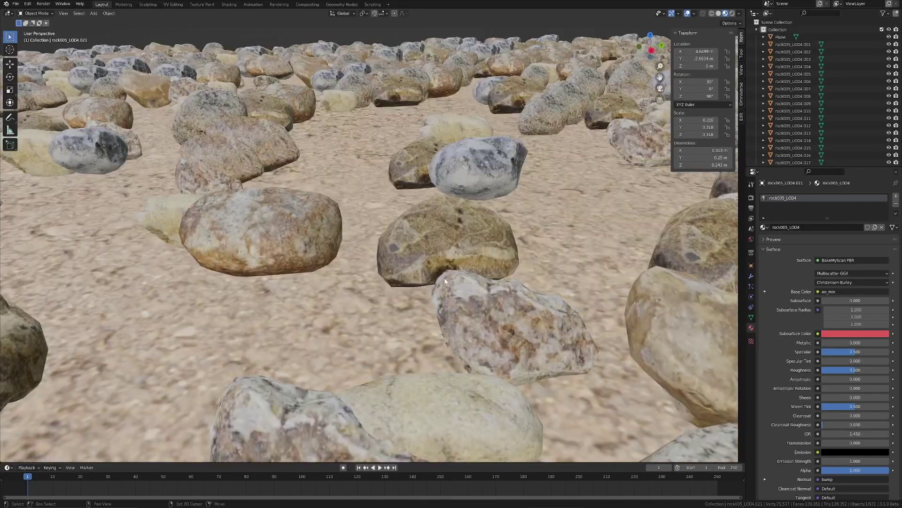
key("z")
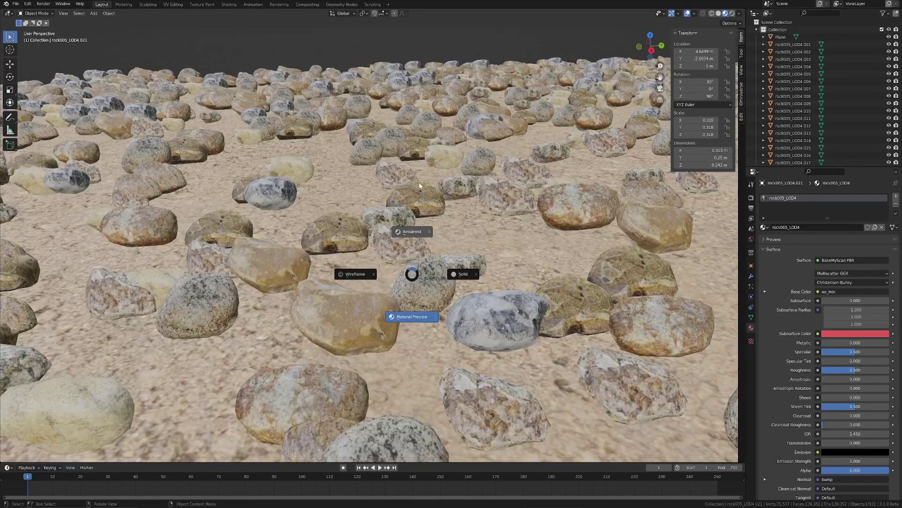
left_click(419, 182)
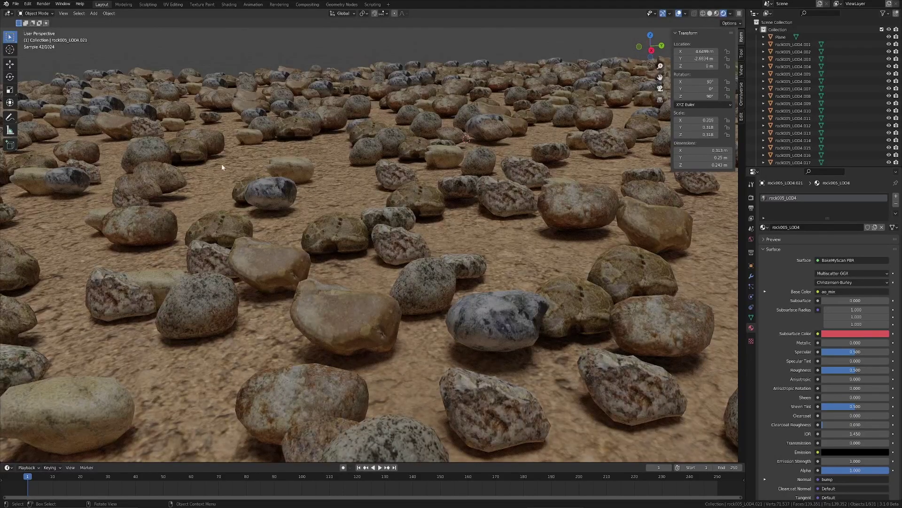
- Move the rock that sits next to the grey stone slightly within the rock field
left_click(171, 177)
key("g")
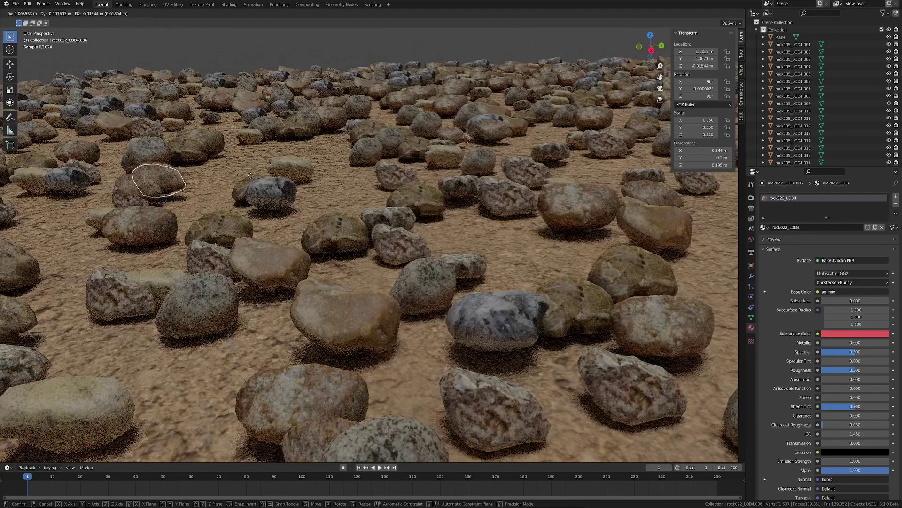
left_click(254, 180)
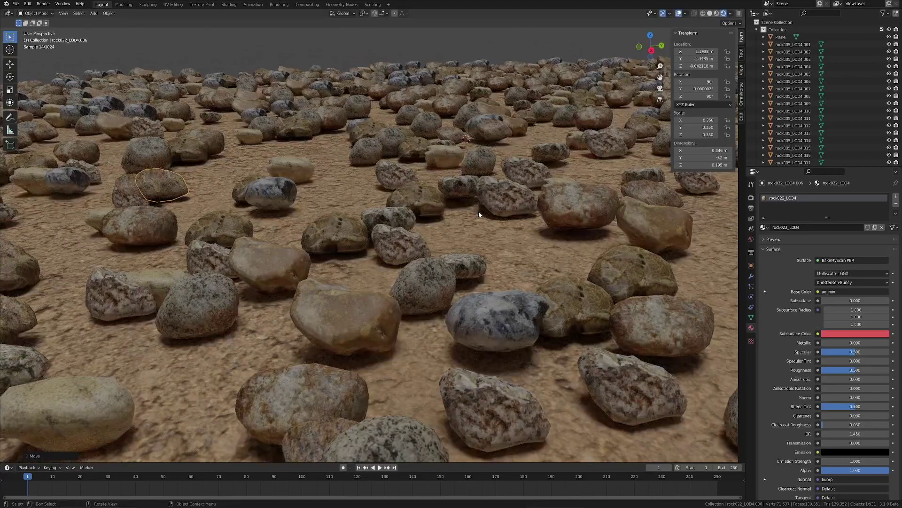
- Return the viewport to Material Preview shading
key("z")
left_click(493, 243)
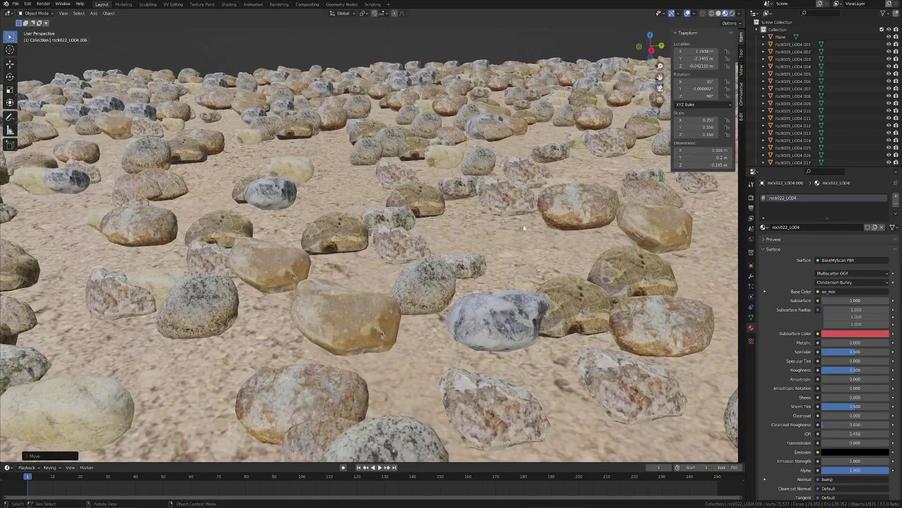
left_click(531, 243)
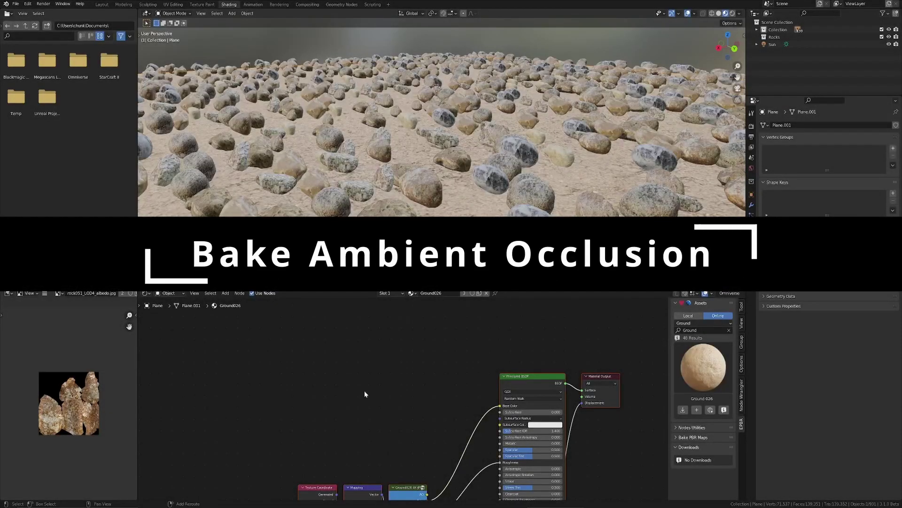
- Add an Image Texture node to the Ground026 material, above the existing texture nodes
key("shift+a")
left_click(365, 391)
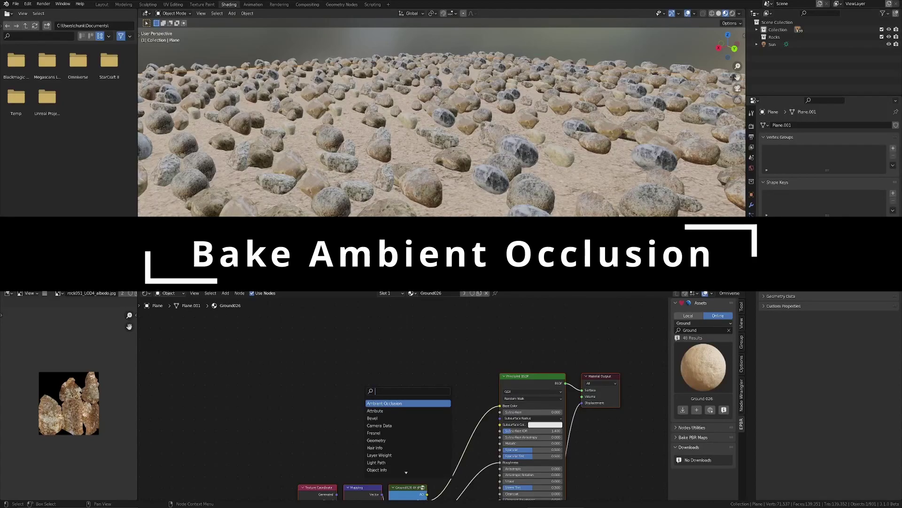
type("image tex")
key("Return")
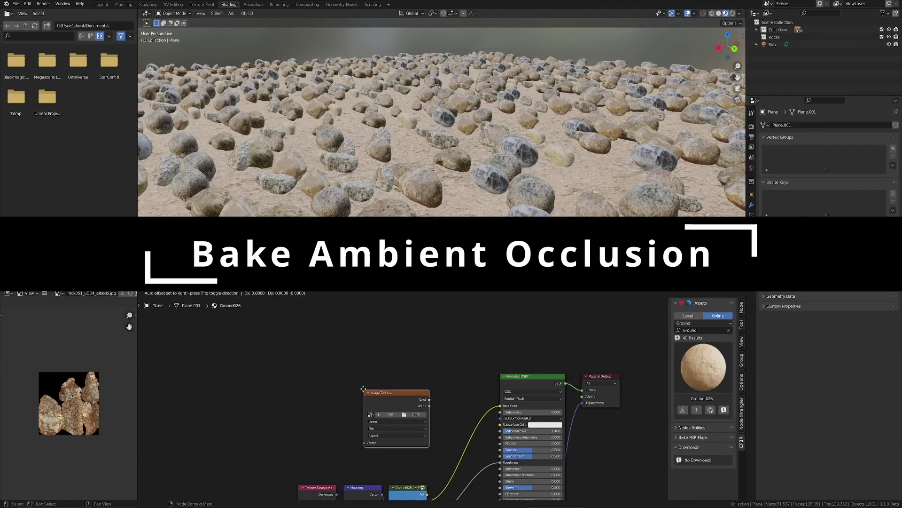
left_click(347, 363)
- Create a new 2048 × 2048 px image named AO in the Image Texture node, with Alpha turned off
left_click(369, 389)
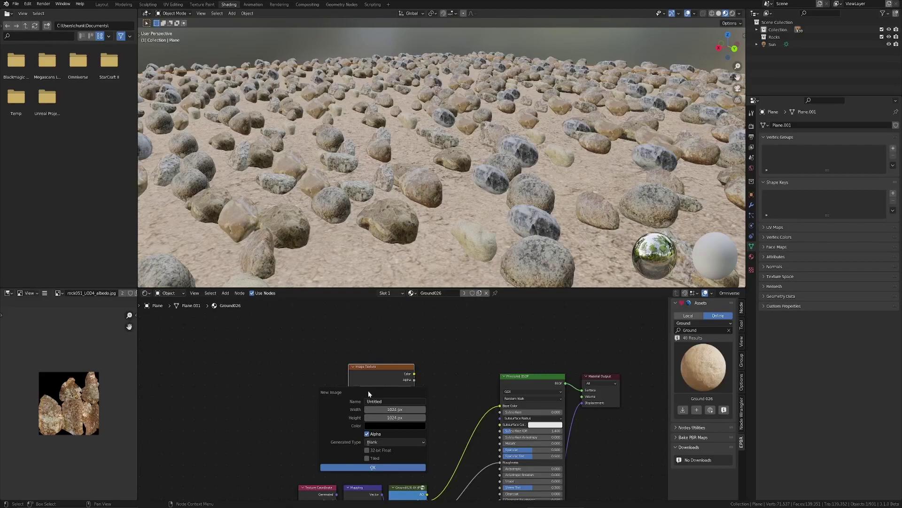
left_click(395, 409)
type("20")
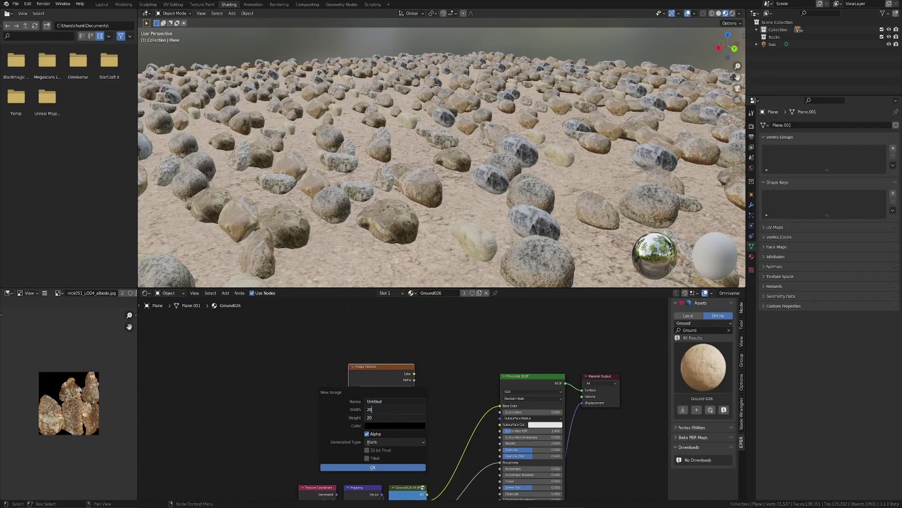
type("48")
key("Return")
left_click(383, 403)
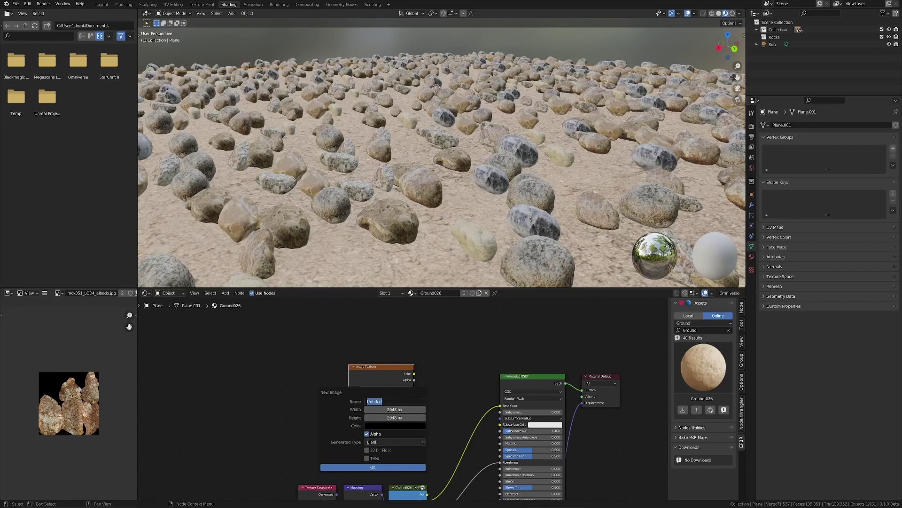
type("AO")
key("Tab")
left_click(379, 437)
left_click(387, 468)
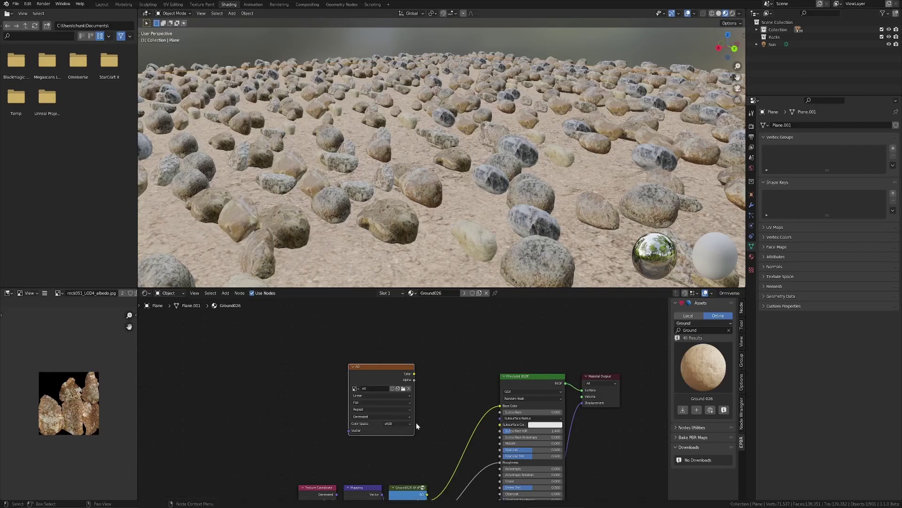
- Set the AO image's color space to Non-Color and shift its node slightly away from the shader
left_click(407, 424)
left_click(400, 450)
left_click_drag(386, 368, 378, 364)
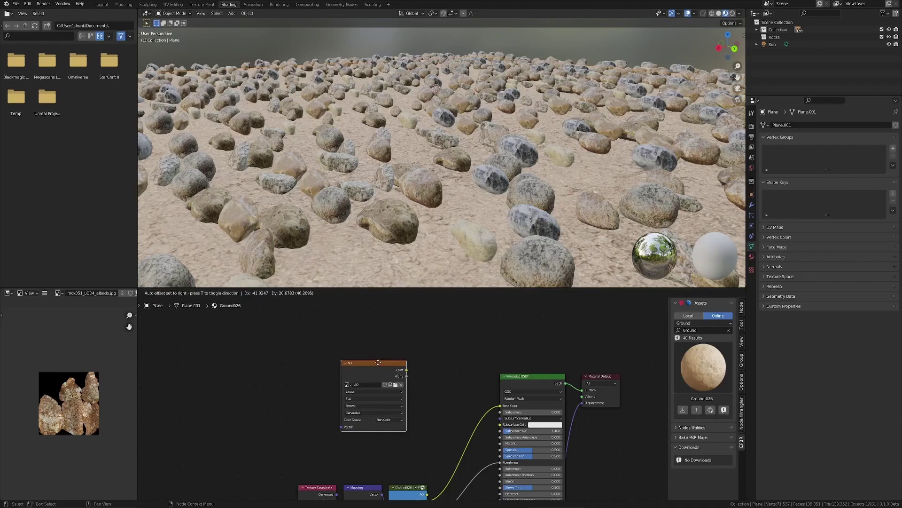
- Set the Cycles bake type to Ambient Occlusion and bake the ground plane into the AO image
left_click(751, 126)
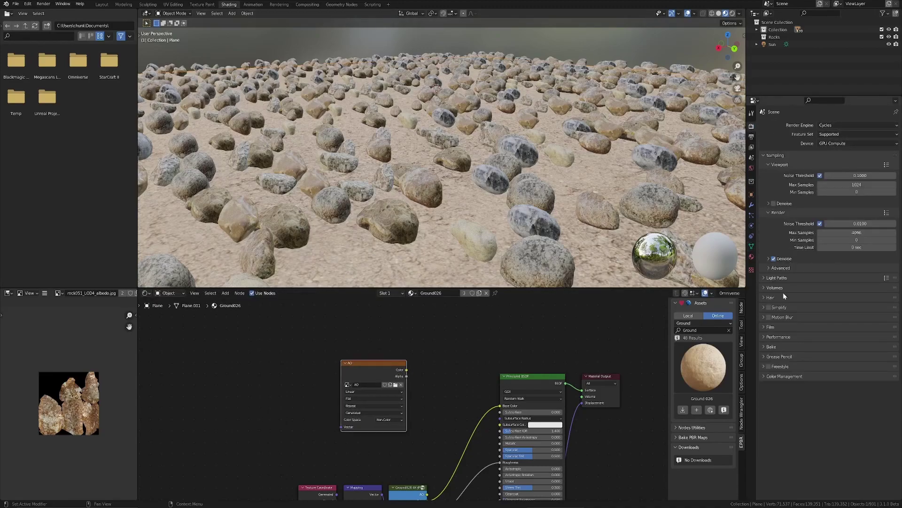
left_click(773, 346)
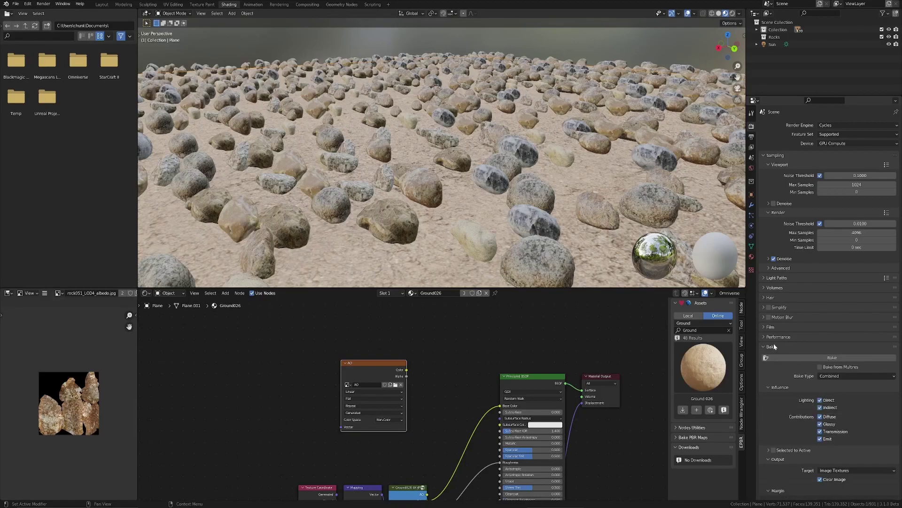
left_click(835, 377)
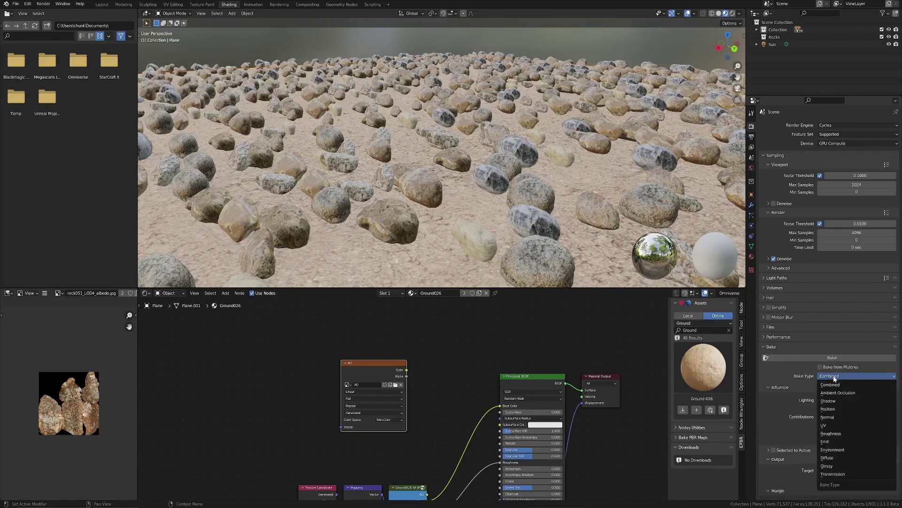
left_click(839, 393)
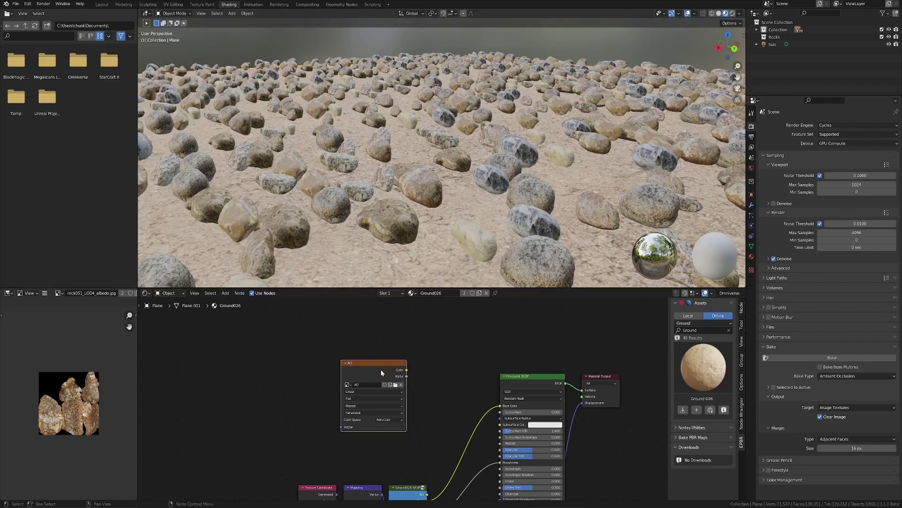
left_click(835, 359)
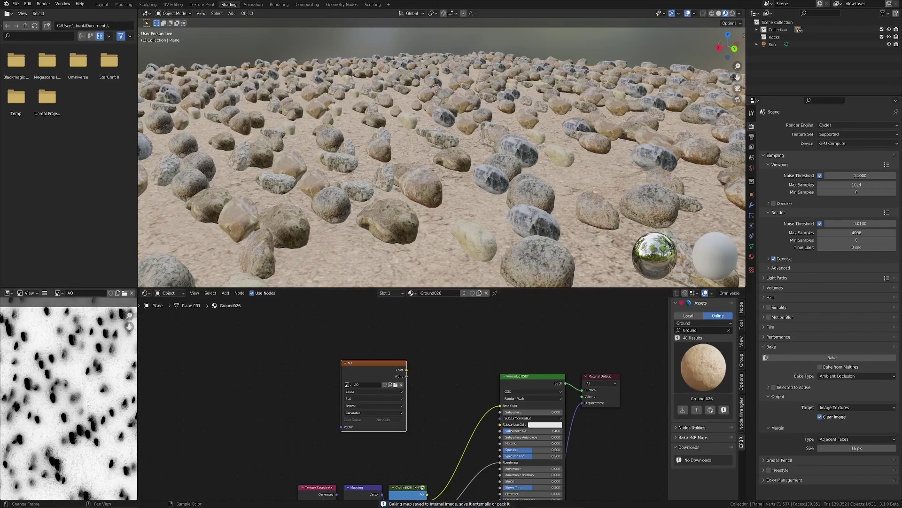
- Widen the image editor and examine the baked AO map up close
left_click_drag(138, 391, 208, 389)
scroll(169, 445, "up", 5)
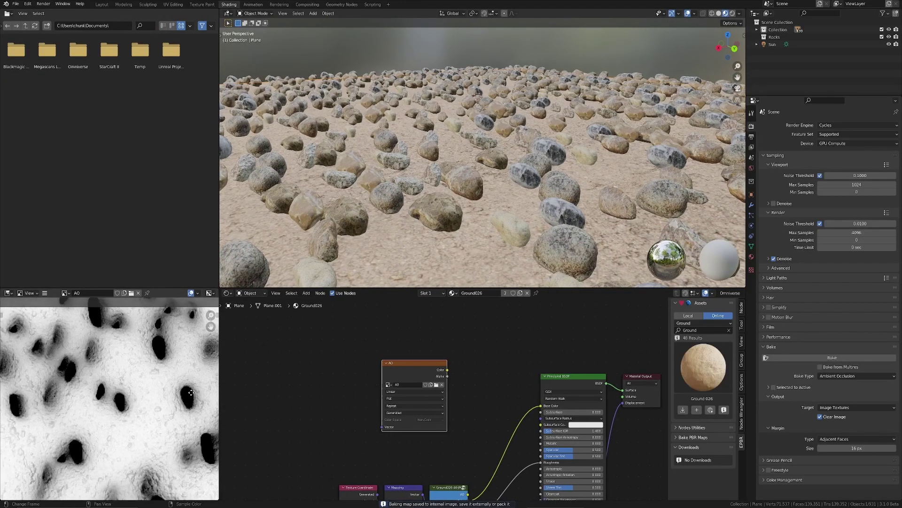
scroll(170, 445, "down", 5)
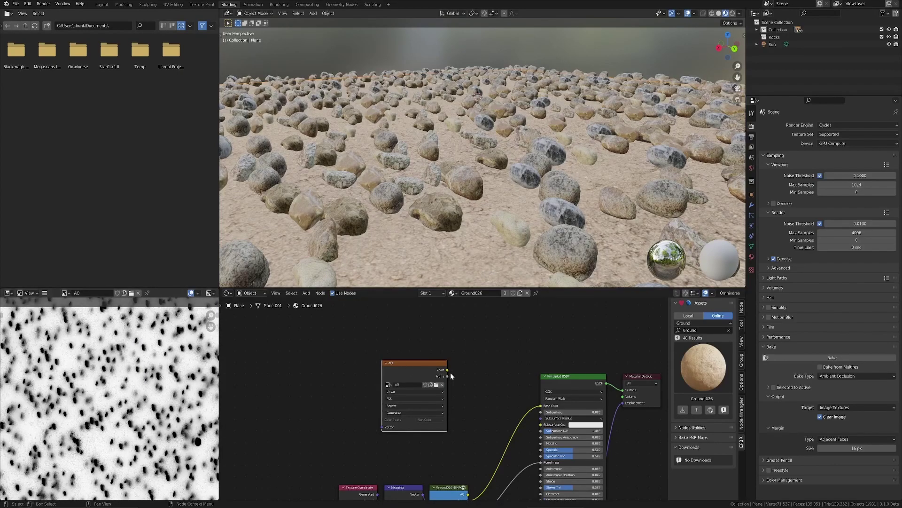
- Preview the AO map on the Principled BSDF's Base Color and reconnect the Ground026 texture group's color in its place
left_click_drag(447, 373, 541, 405)
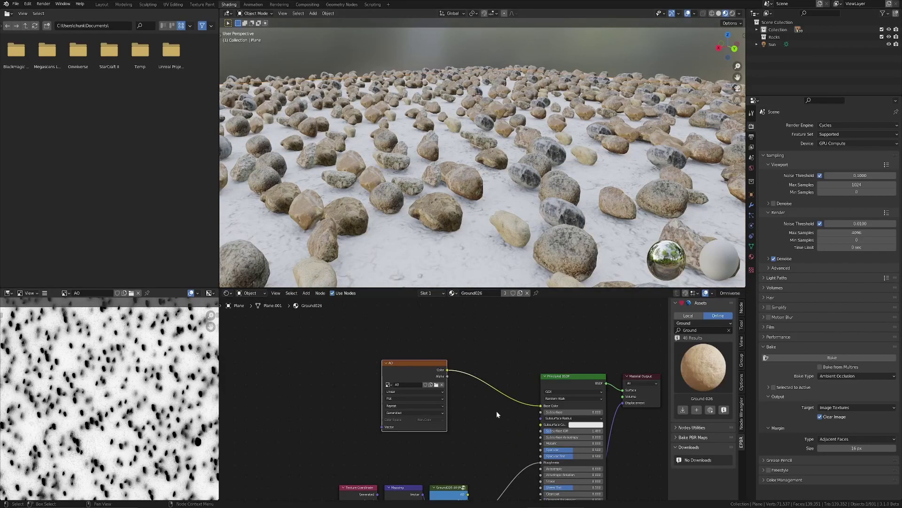
middle_click_drag(487, 468, 470, 435)
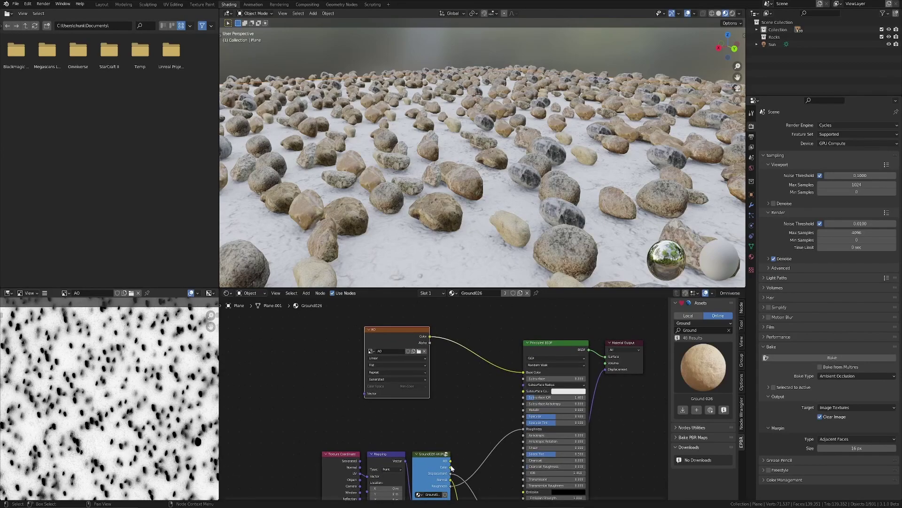
left_click_drag(443, 493, 515, 399)
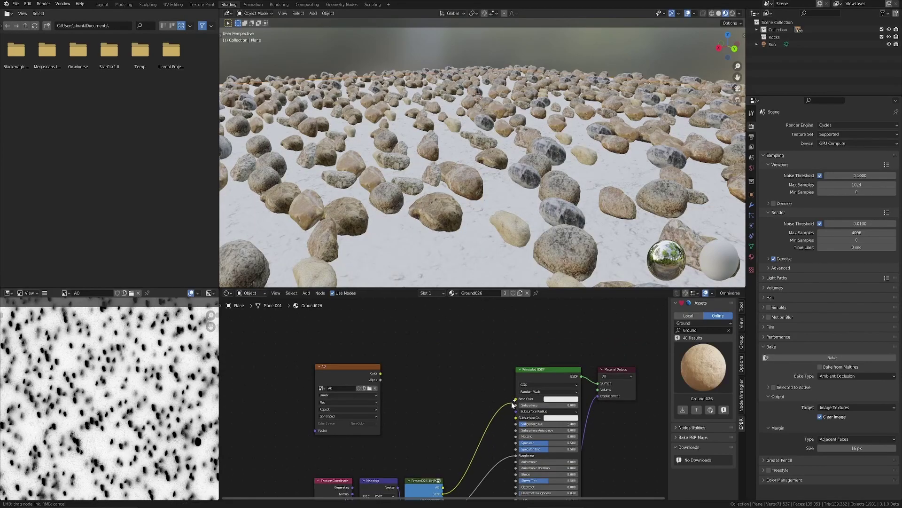
mouse_move(351, 366)
left_mouse_down()
mouse_move(380, 355)
mouse_move(359, 364)
left_mouse_up()
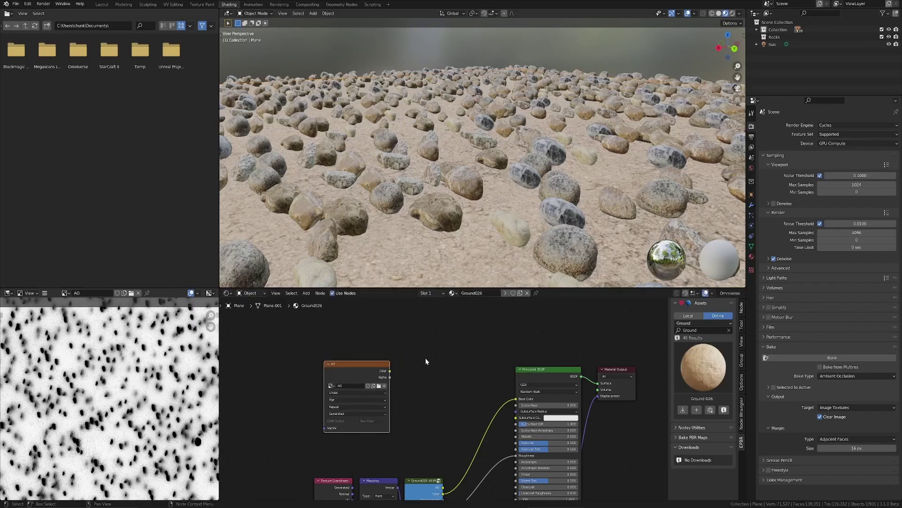
- Add a second Image Texture node above the AO node and wrap it in a new node group
left_click(429, 332)
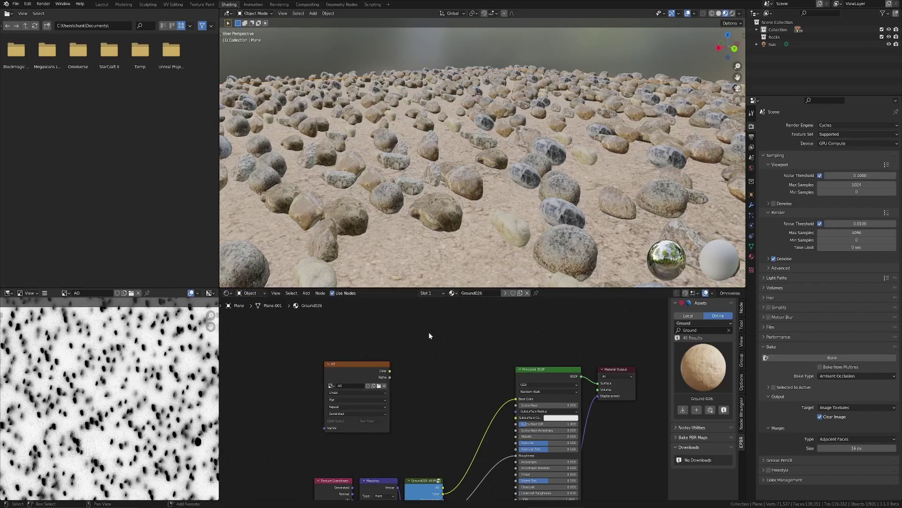
key("shift+a")
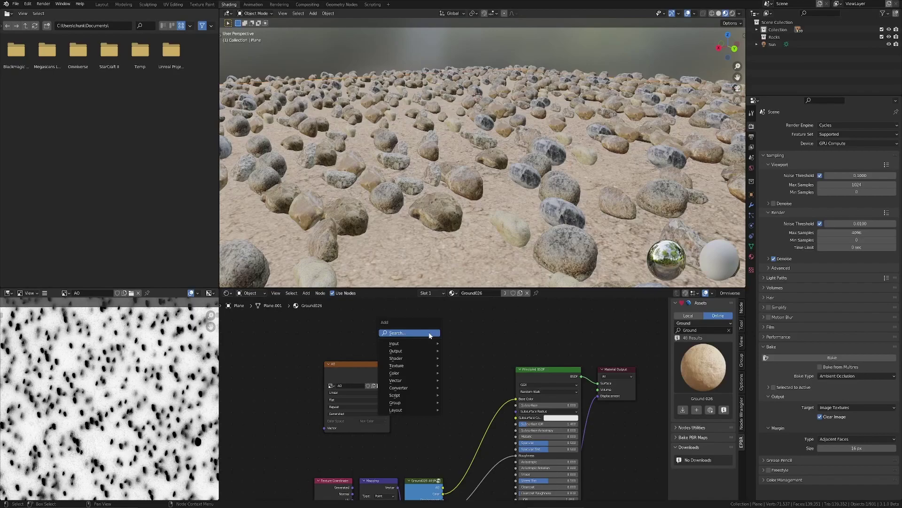
left_click(429, 333)
type("image")
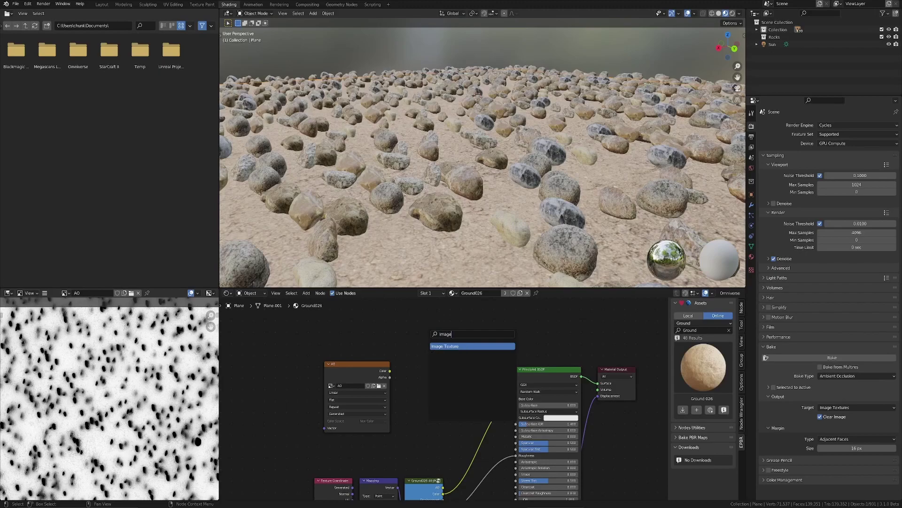
key("Return")
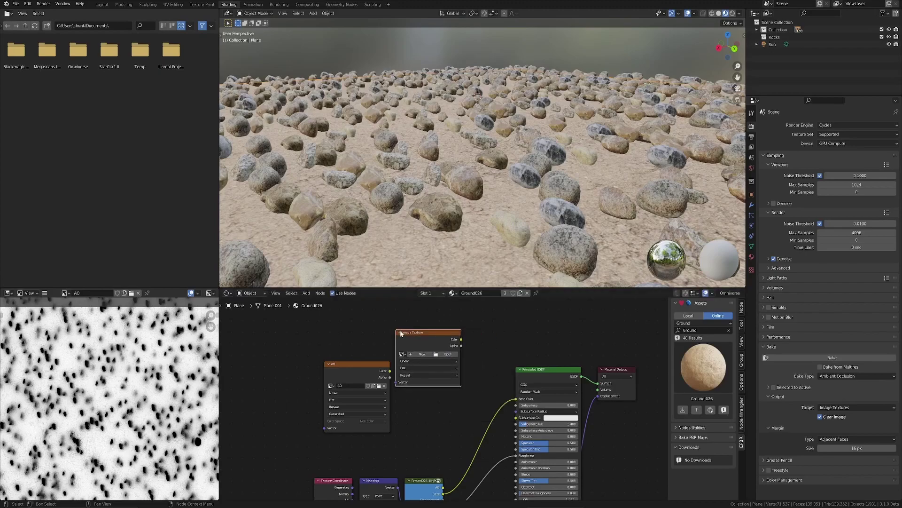
left_click(425, 330)
key("ctrl+g")
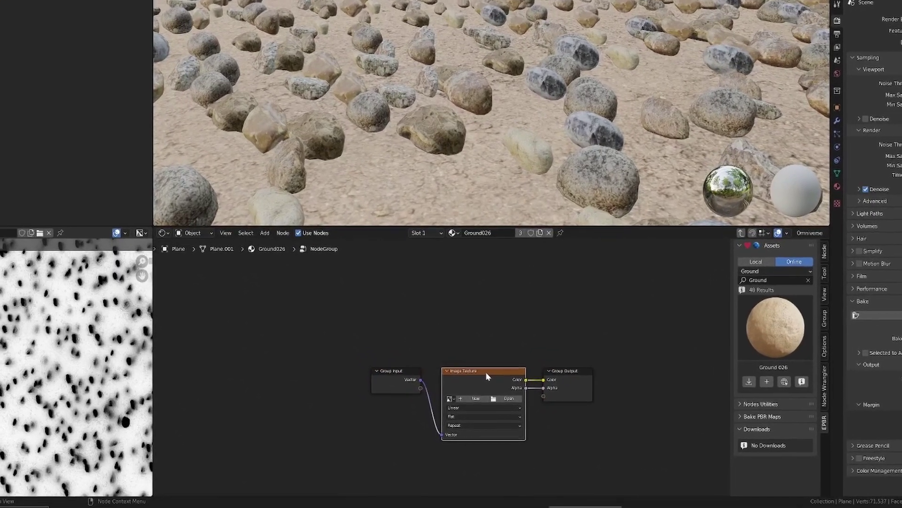
- Empty the node group by deleting its Image Texture node and removing the Vector input and the Color and Alpha outputs
key("Delete")
left_click(403, 360)
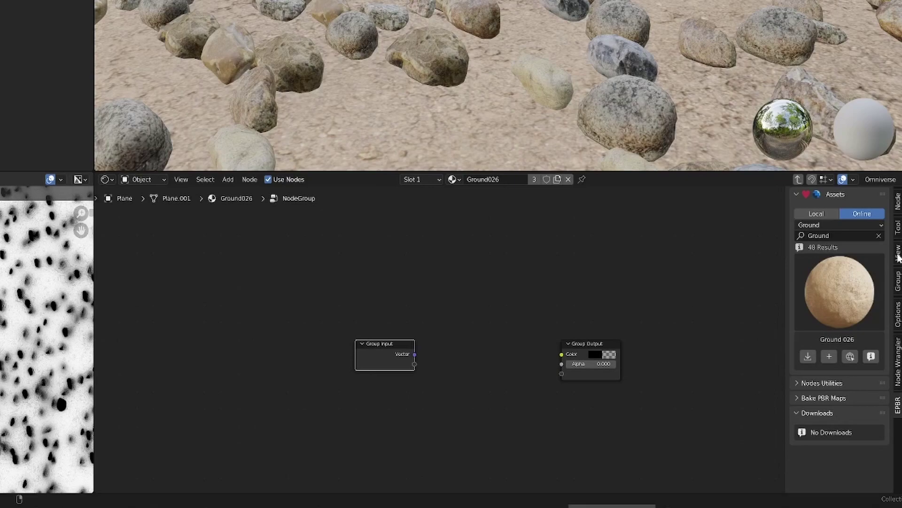
left_click(898, 252)
left_click(897, 280)
left_click(838, 214)
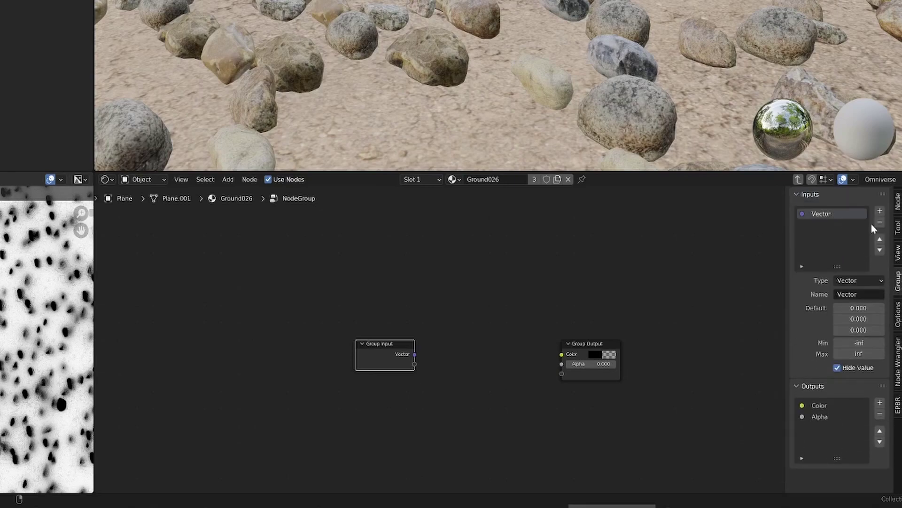
left_click(880, 222)
left_click(840, 307)
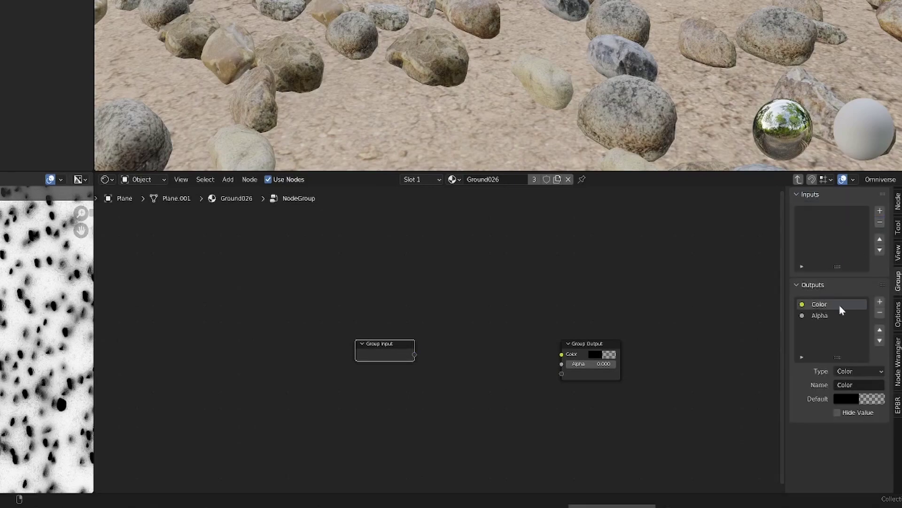
left_click(880, 313)
left_click(881, 312)
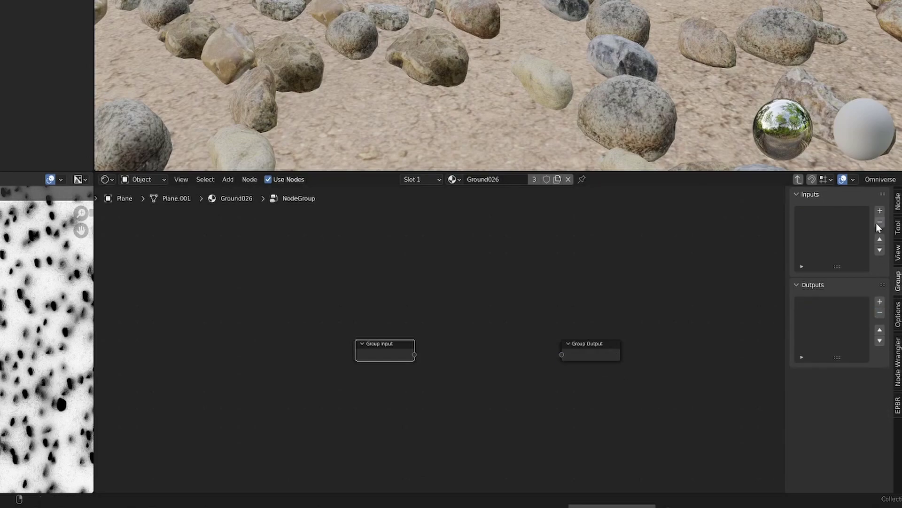
- Add an input named Occlusion to the node group, shift the Group Input node closer to Group Output, and exit the group
left_click(880, 211)
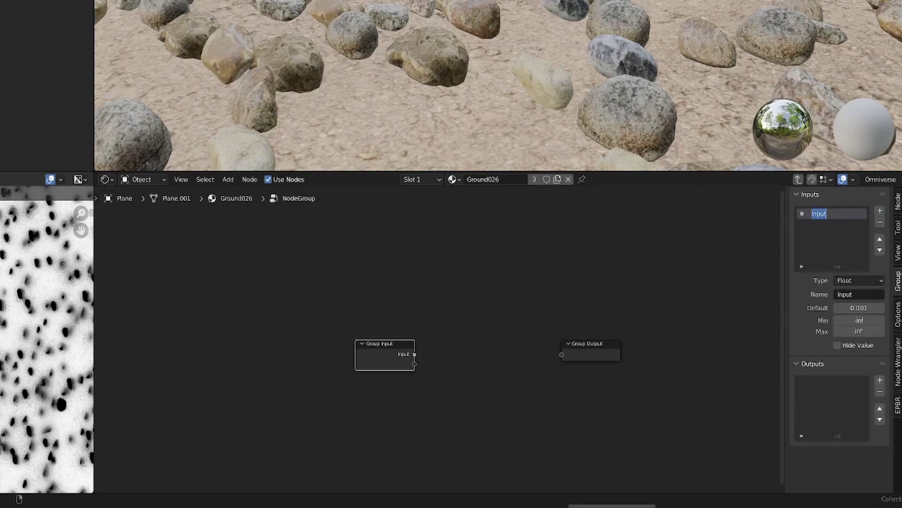
type("Occlusion")
key("Return")
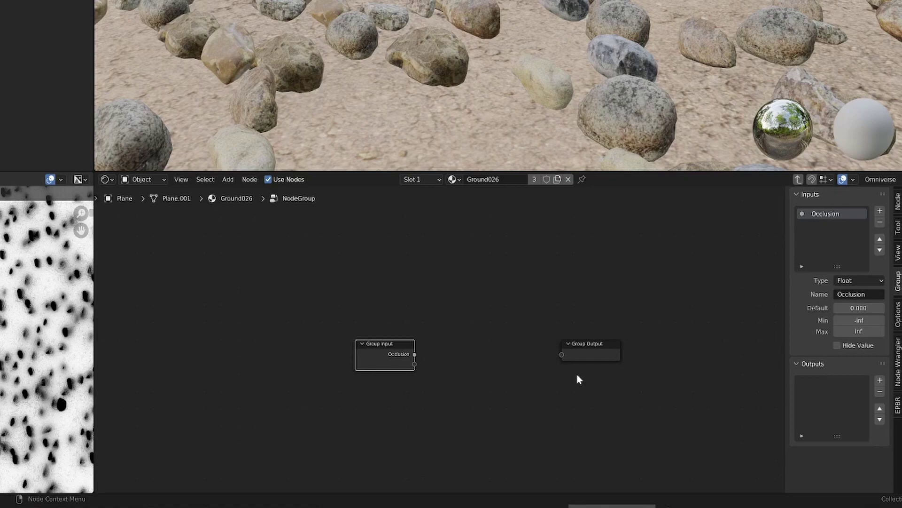
left_click_drag(361, 318, 459, 340)
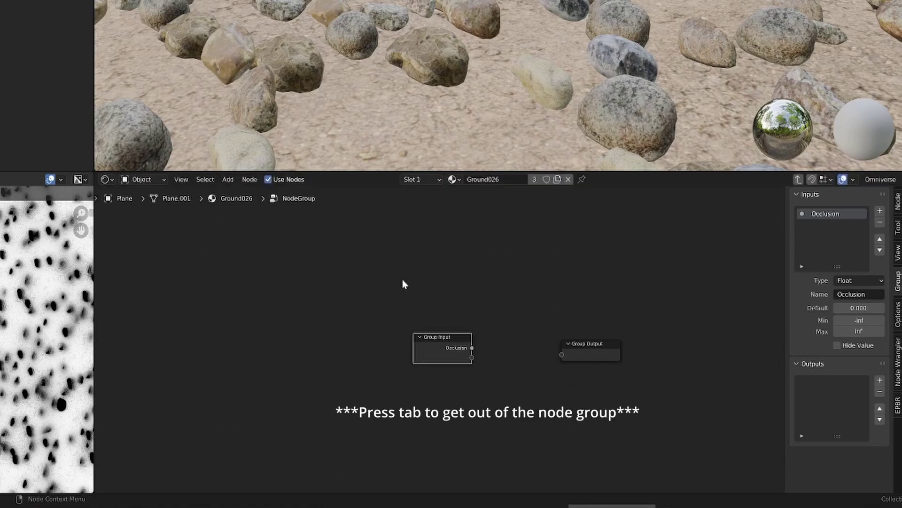
key("Tab")
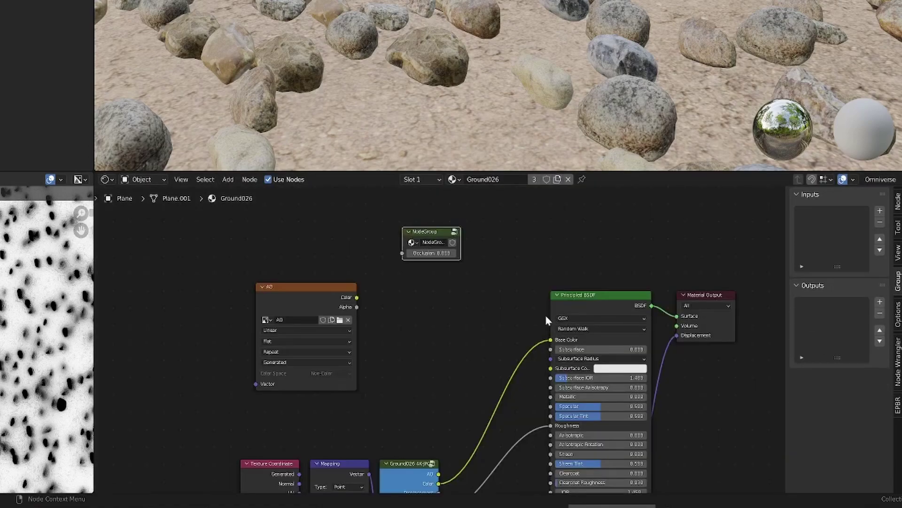
- Rename the node group as gltf settings and widen its node until the full name is readable
double_click(433, 242)
type("gltf settings")
key("Return")
left_click_drag(460, 258, 515, 256)
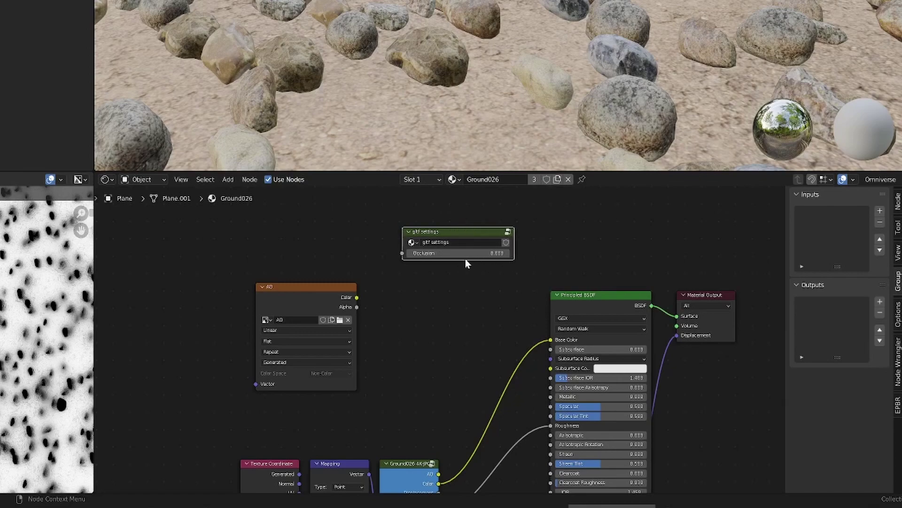
scroll(449, 249, "up", 3)
middle_click_drag(439, 250, 427, 409)
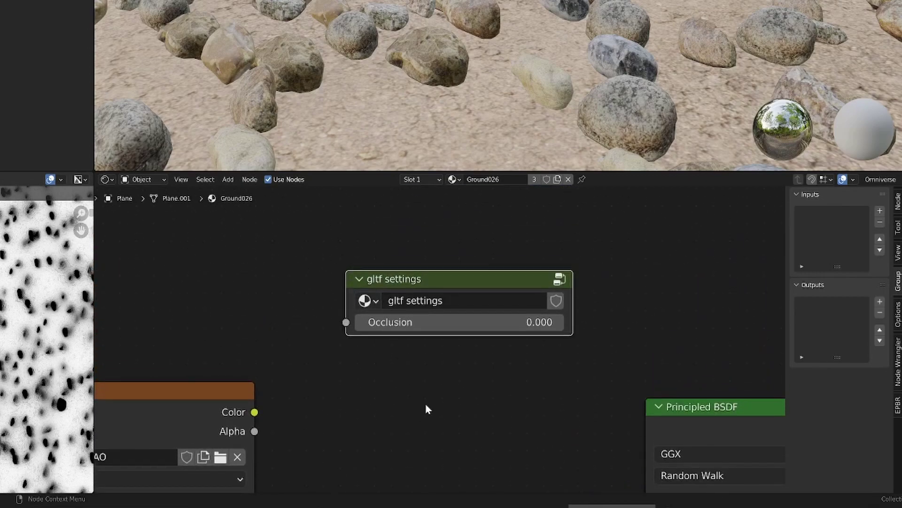
scroll(410, 335, "up", 1)
scroll(410, 335, "up", 1)
left_click(402, 286)
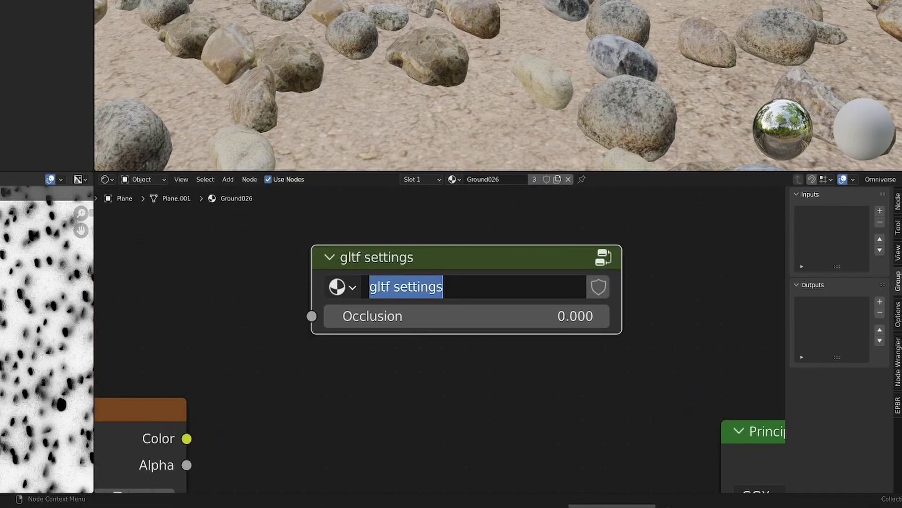
key("Return")
scroll(414, 408, "down", 4)
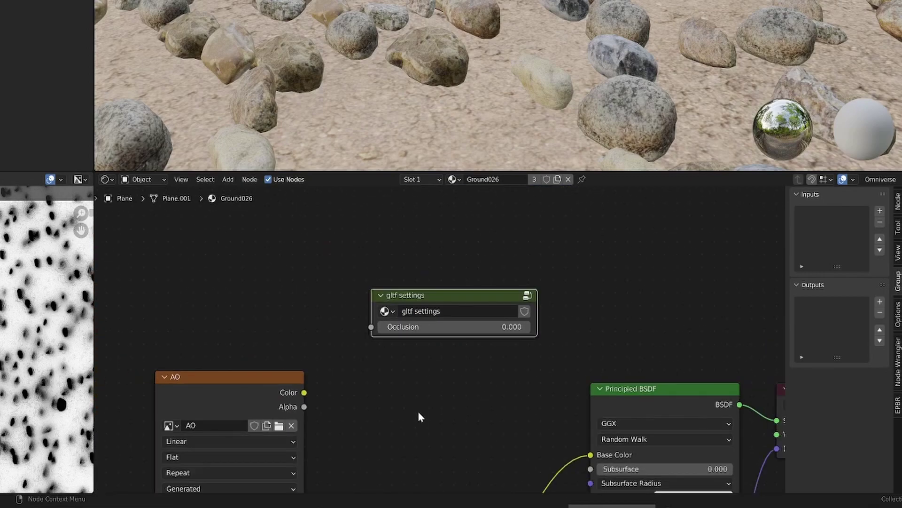
- Place the AO node beside the gltf settings group and link its Color output to the Occlusion input
left_click_drag(275, 382, 379, 329)
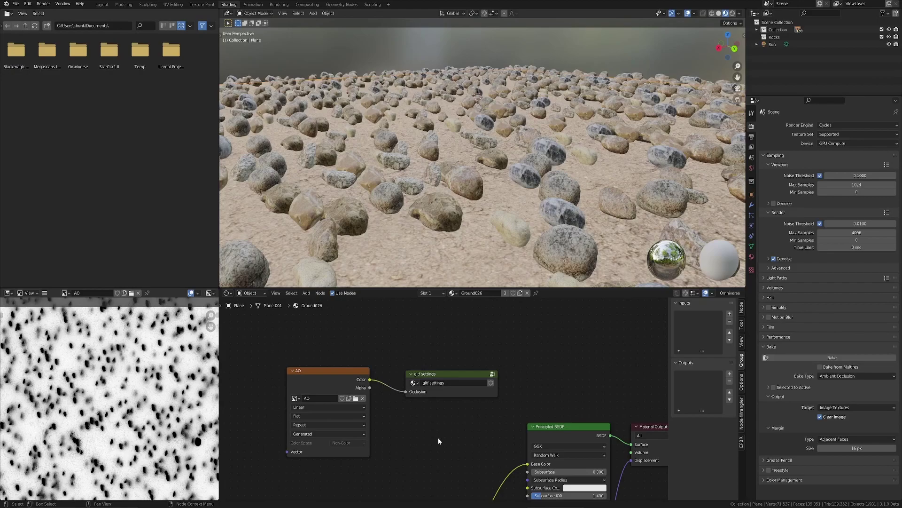
middle_click_drag(438, 435, 356, 408)
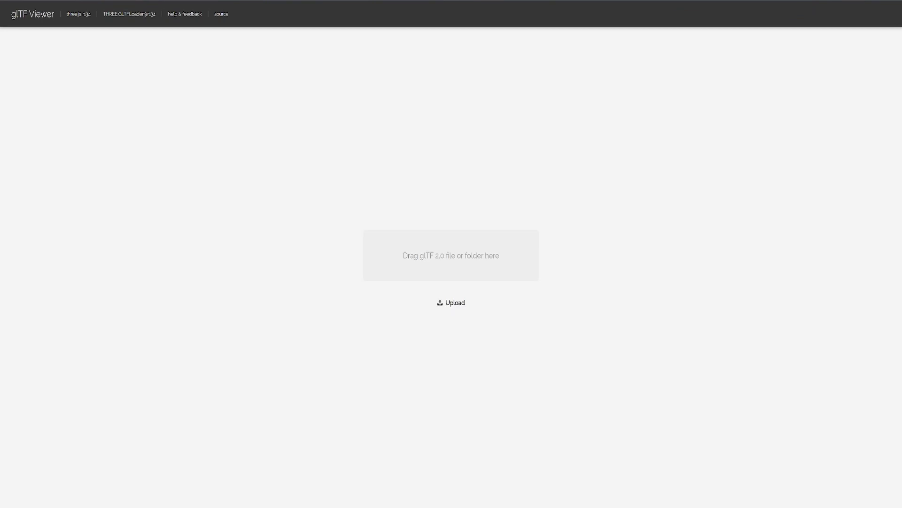
- Load the exported rock scene into glTF Viewer and examine the ground plane around the rocks up close
left_click_drag(344, 280, 389, 271)
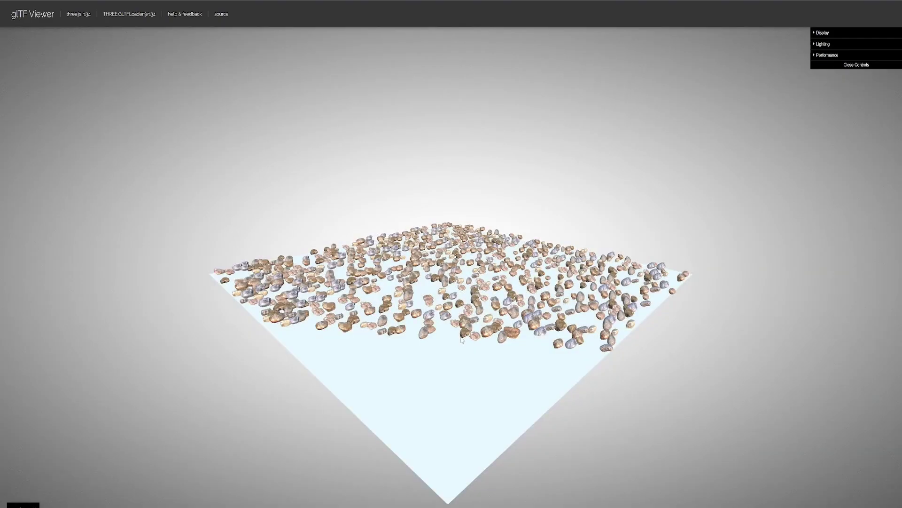
left_click_drag(462, 337, 362, 342)
scroll(444, 347, "up", 15)
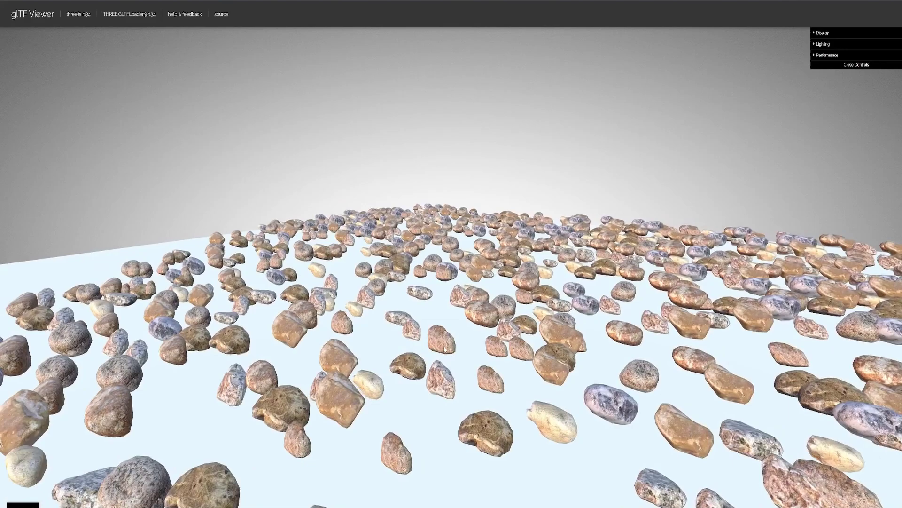
left_click_drag(444, 349, 436, 351)
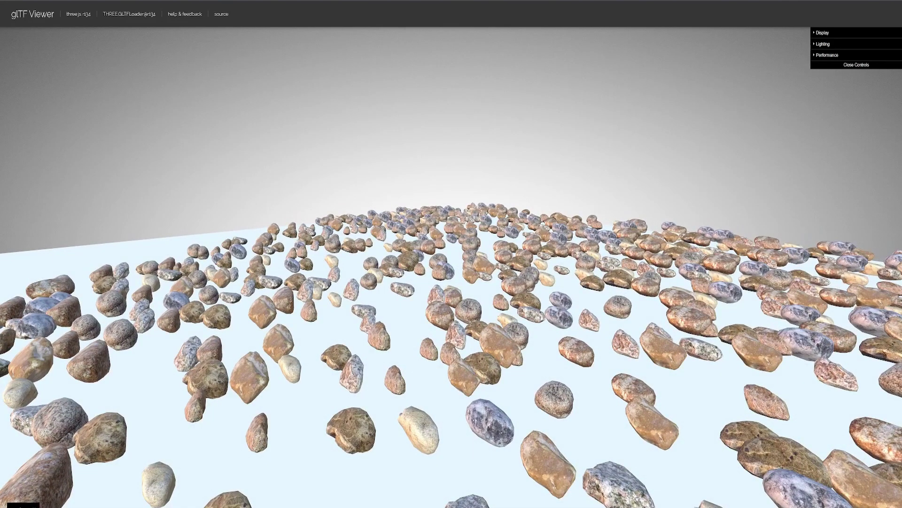
- Load the other exported version of the scene in glTF Viewer and examine the shading beneath the rocks
left_click_drag(236, 299, 348, 348)
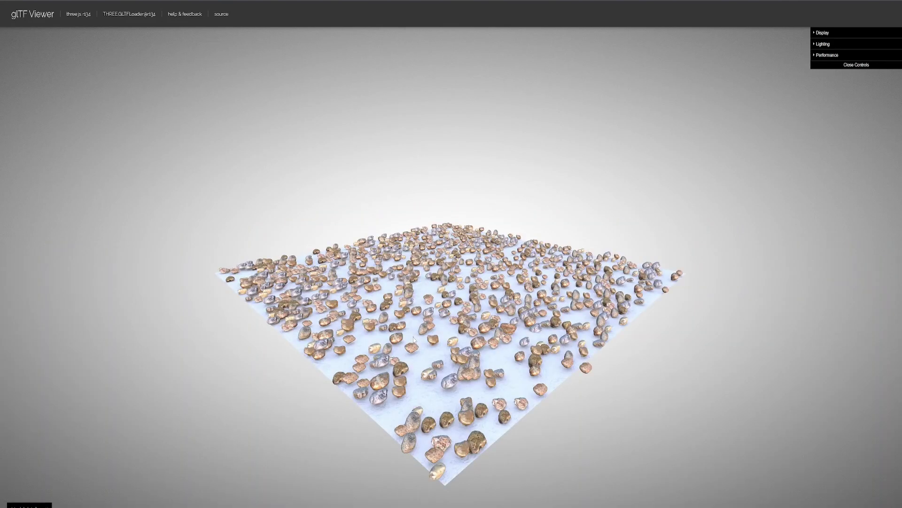
left_click_drag(486, 357, 443, 359)
scroll(443, 359, "up", 8)
scroll(443, 358, "up", 10)
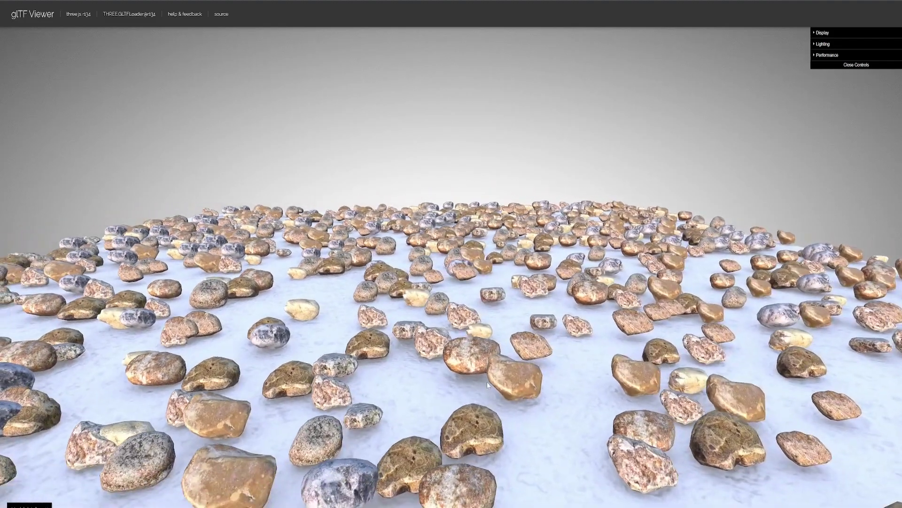
left_click_drag(488, 385, 332, 386)
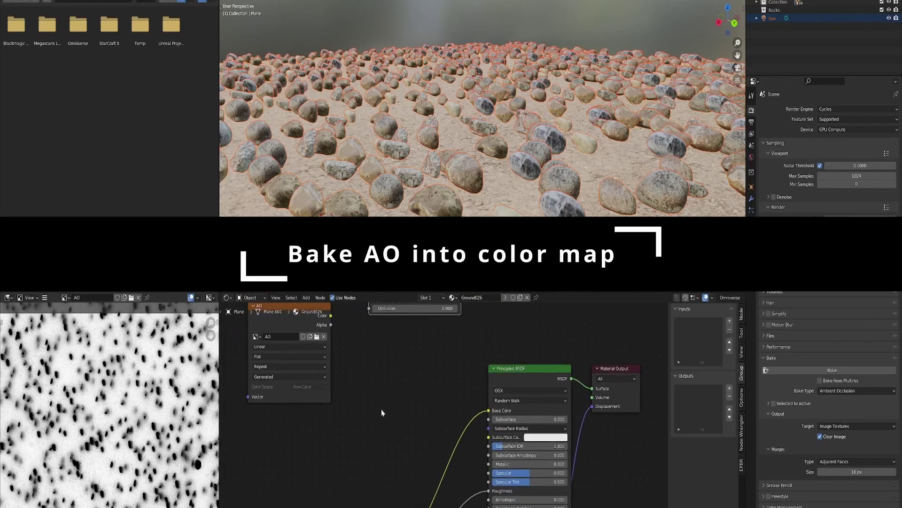
- Insert a MixRGB node into the link between the Ground026 texture color and the Principled BSDF's Base Color
left_click(392, 430)
key("shift+a")
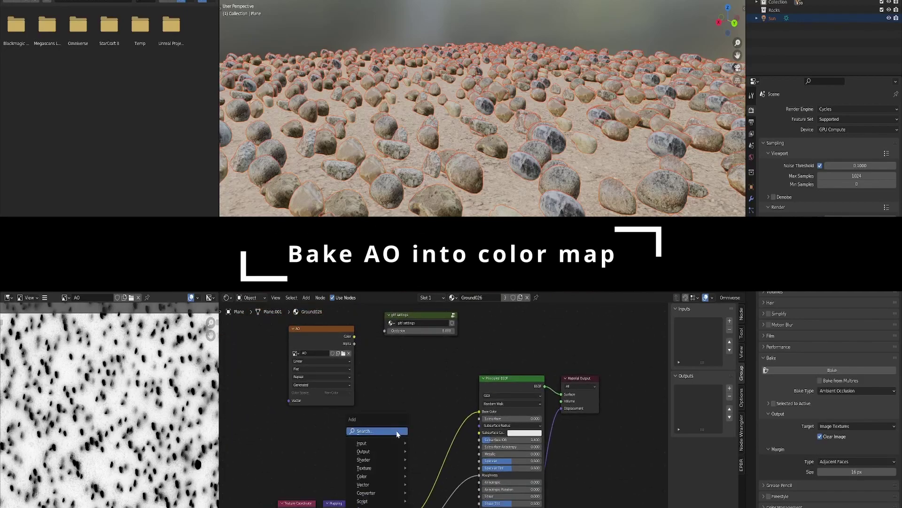
left_click(397, 433)
type("mix")
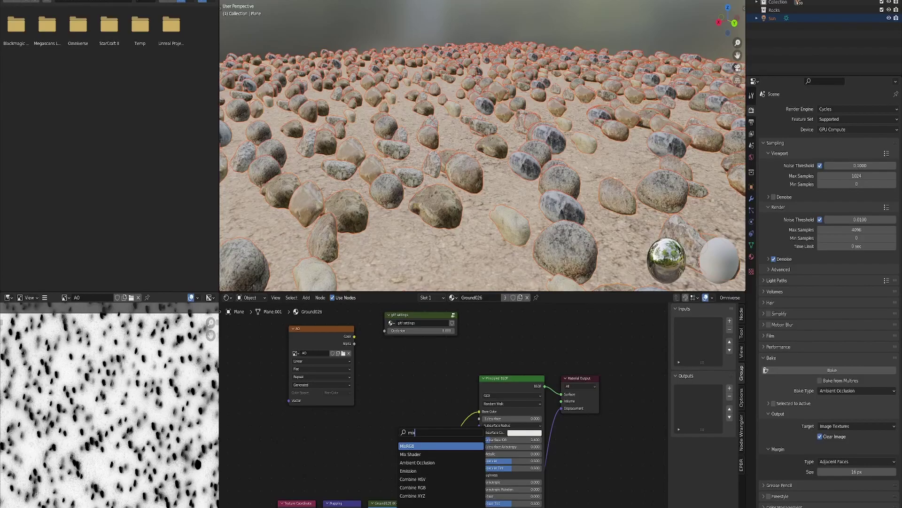
key("Return")
left_click(413, 419)
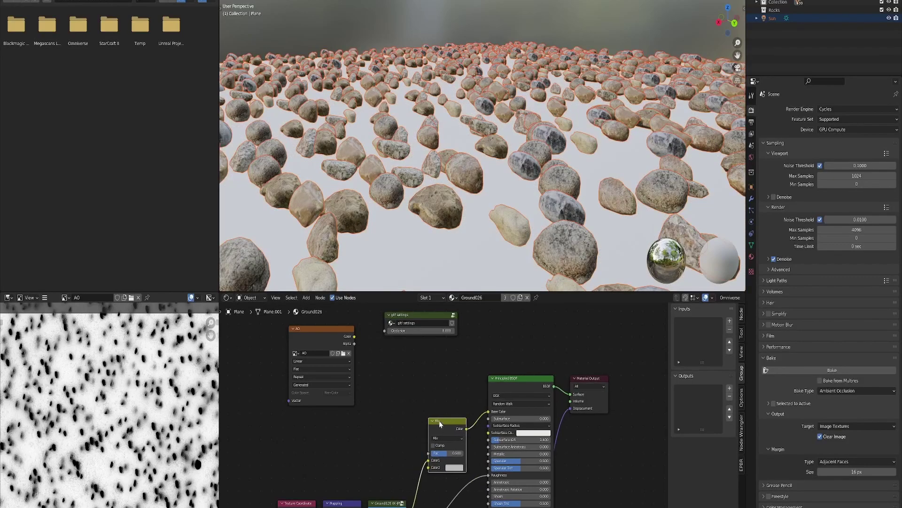
left_click_drag(439, 422, 437, 376)
- Feed the AO Color into the mix node's Color2 and blend it with Multiply at a factor of 1.000
left_click_drag(354, 336, 428, 426)
left_click(442, 395)
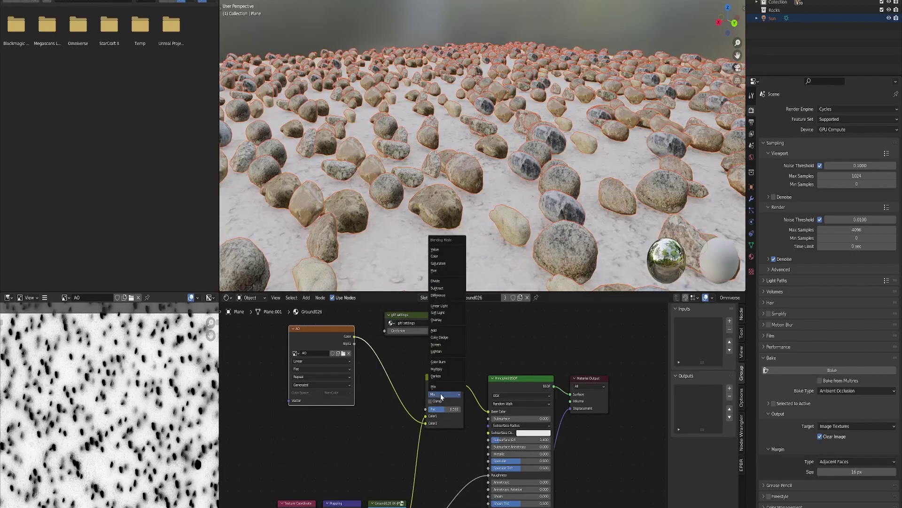
left_click(442, 370)
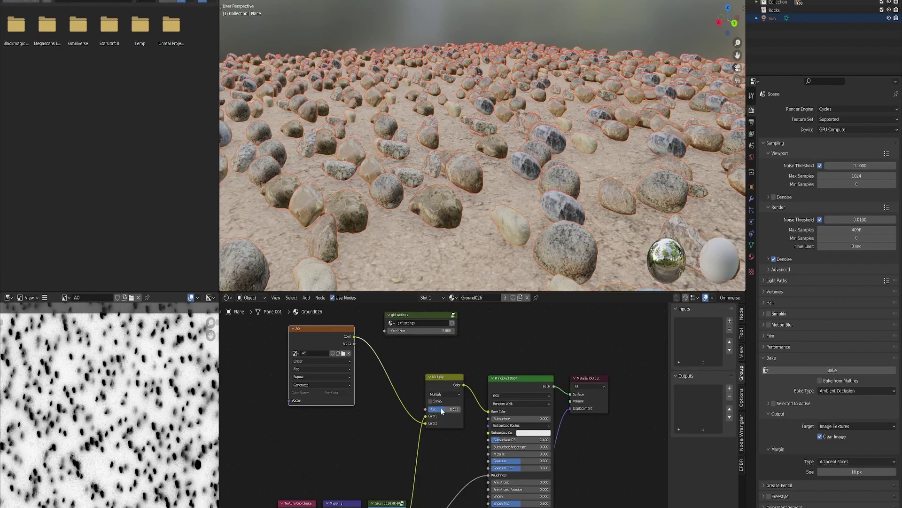
left_click_drag(442, 411, 457, 411)
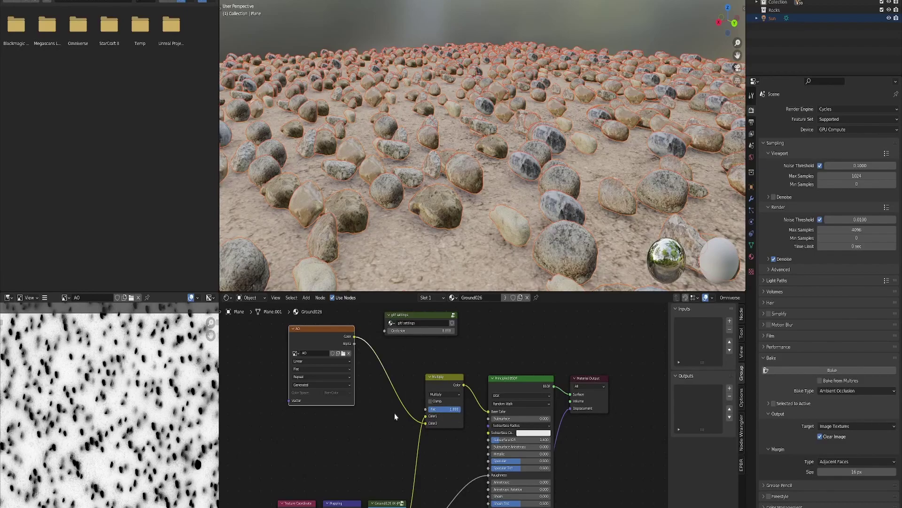
- Insert a Math node between the AO texture and the Multiply node and set its operation to Subtract
key("shift+a")
left_click(382, 425)
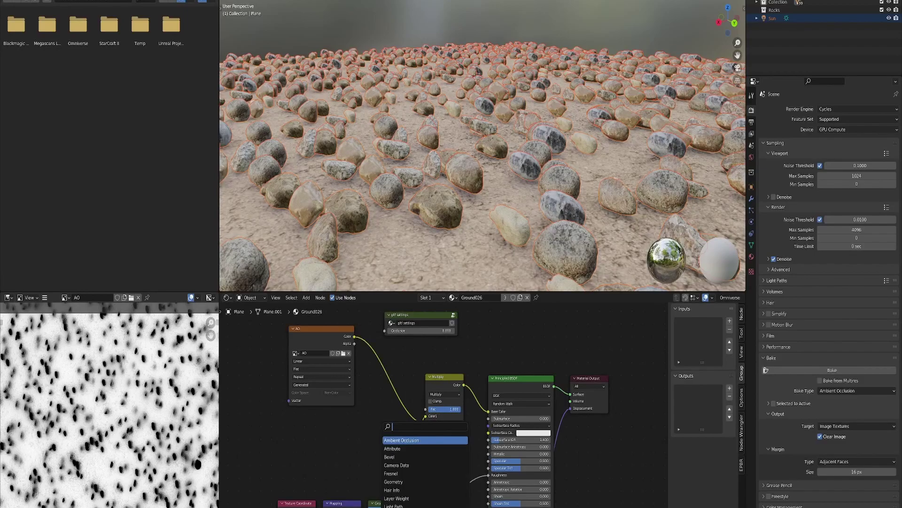
type("add")
key("Return")
left_click(379, 375)
left_click(397, 392)
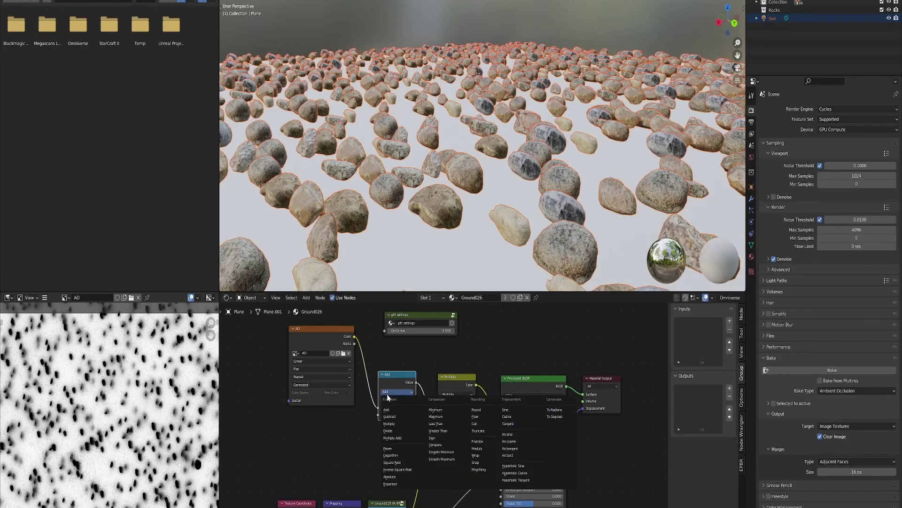
left_click(402, 431)
- Tune the Subtract node's second value to darken the AO shadows, checking the ground from a distance and up close
left_click(396, 415)
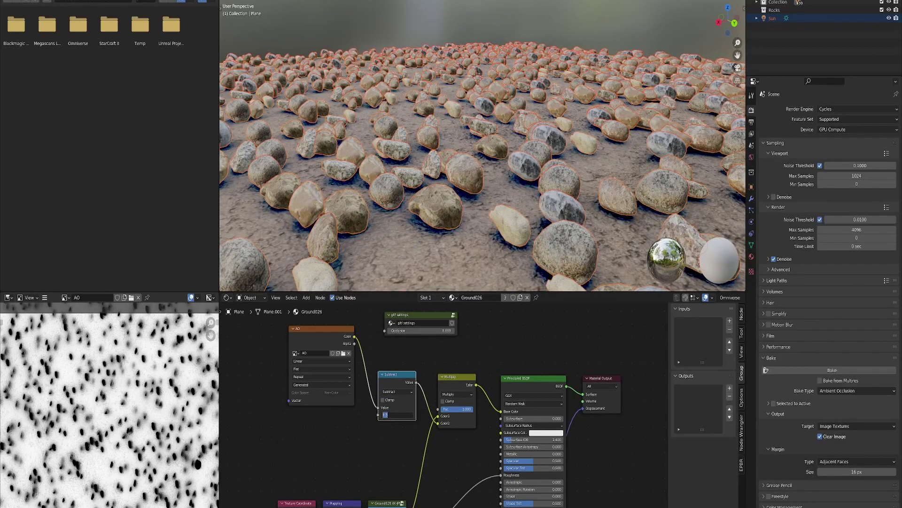
type("1")
key("Return")
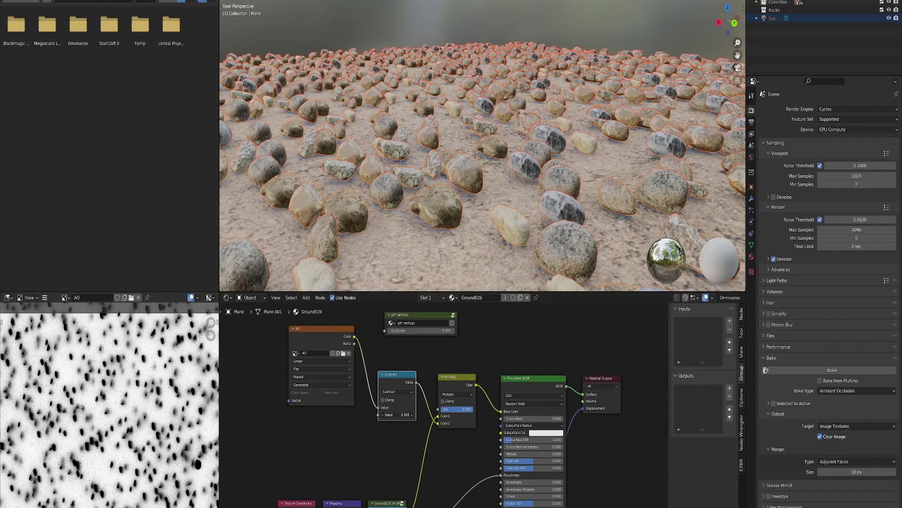
mouse_move(397, 415)
left_mouse_down()
mouse_move(434, 415)
mouse_move(401, 414)
left_mouse_up()
left_click(390, 443)
scroll(413, 247, "down", 5)
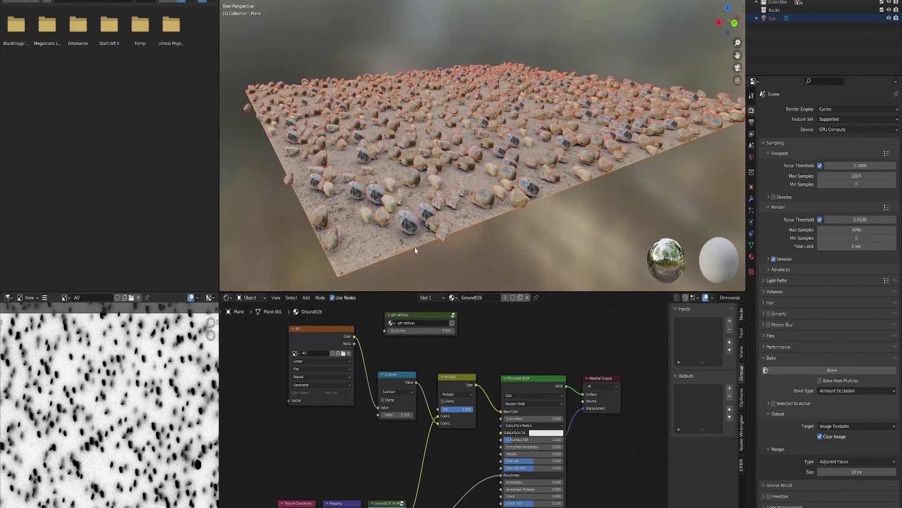
mouse_move(425, 208)
middle_mouse_down()
mouse_move(402, 205)
mouse_move(432, 220)
middle_mouse_up()
scroll(436, 190, "up", 6)
scroll(436, 193, "down", 2)
scroll(433, 219, "down", 2)
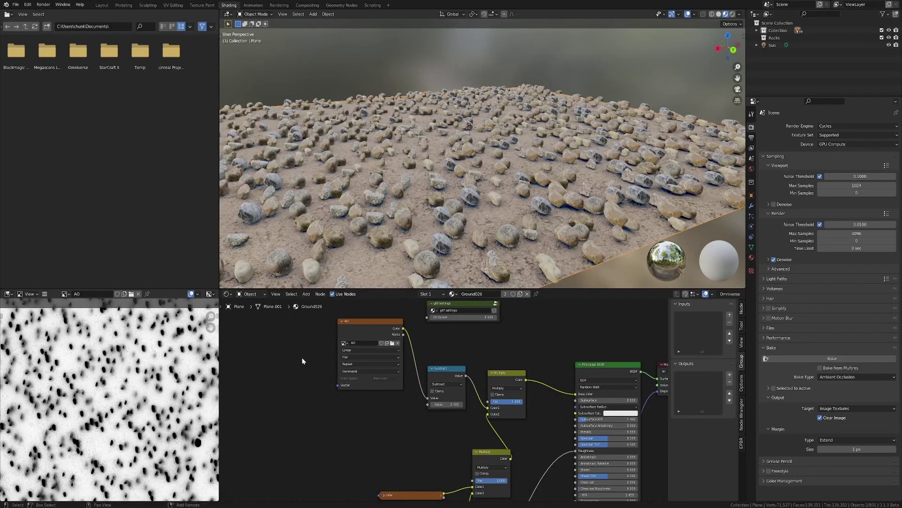
- Add an Image Texture node beside the AO node with a new 2048 px wide image named AO_Color
key("shift+a")
left_click(303, 360)
type("image")
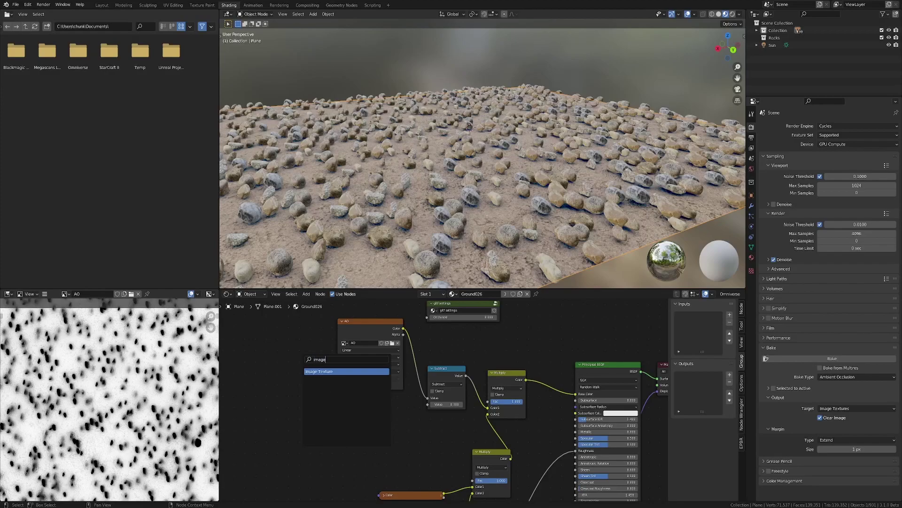
left_click(323, 371)
left_click(280, 360)
left_click(281, 362)
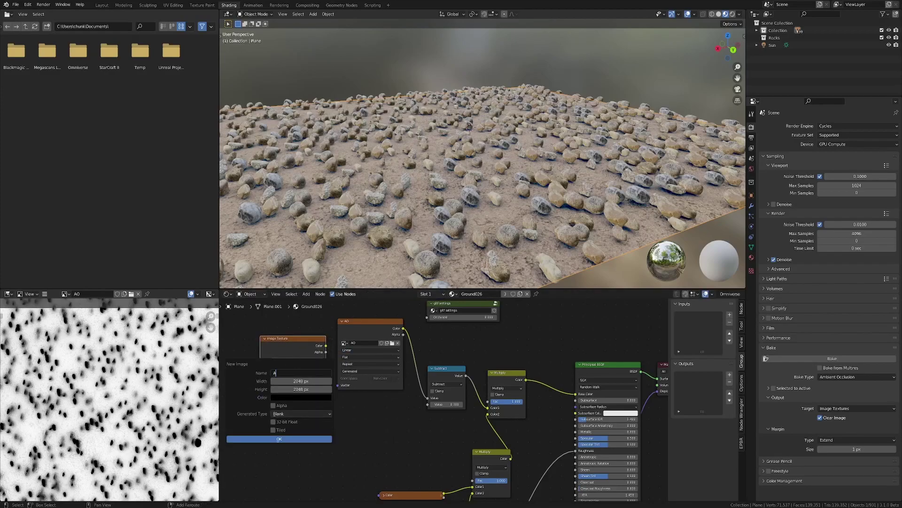
key("Tab")
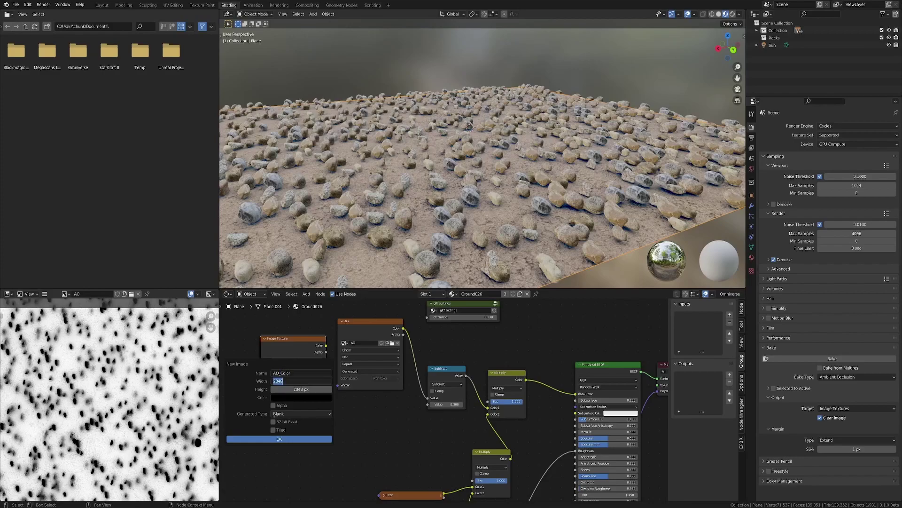
left_click(287, 439)
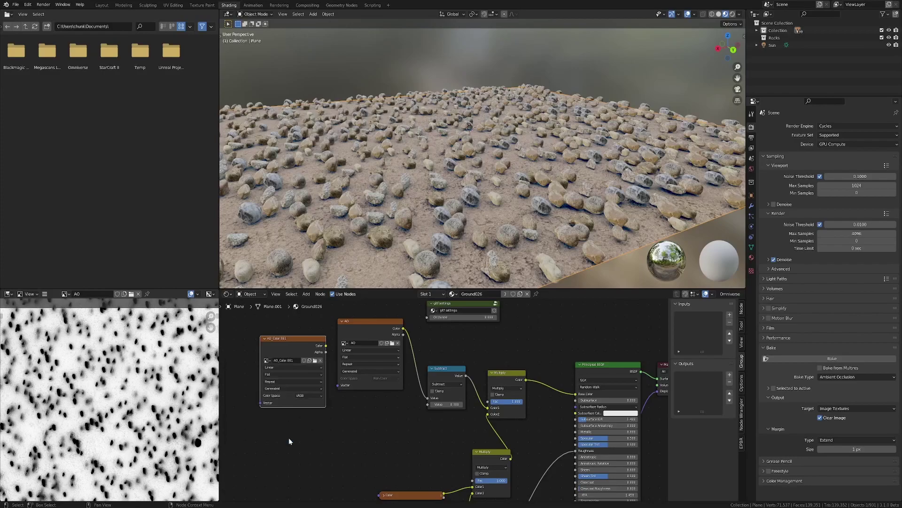
left_click(302, 395)
left_click_drag(298, 338, 288, 342)
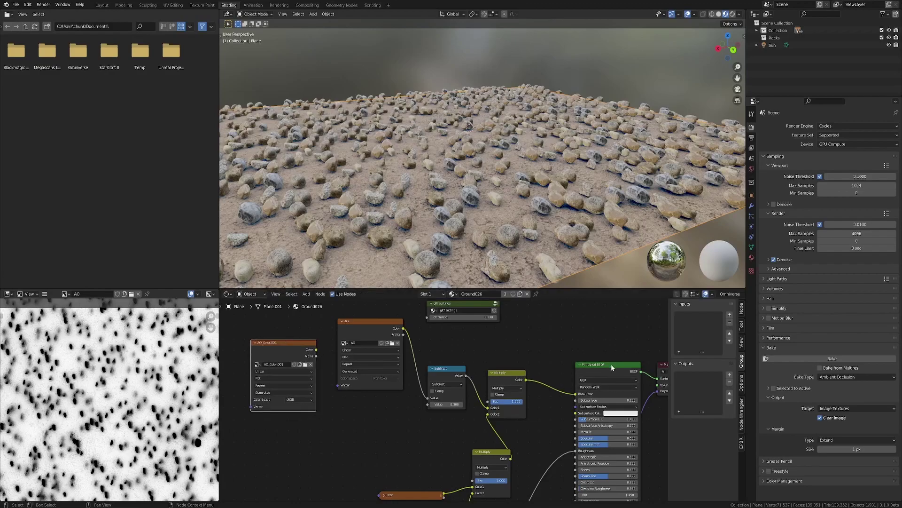
- Set the bake type to Diffuse
left_click(834, 377)
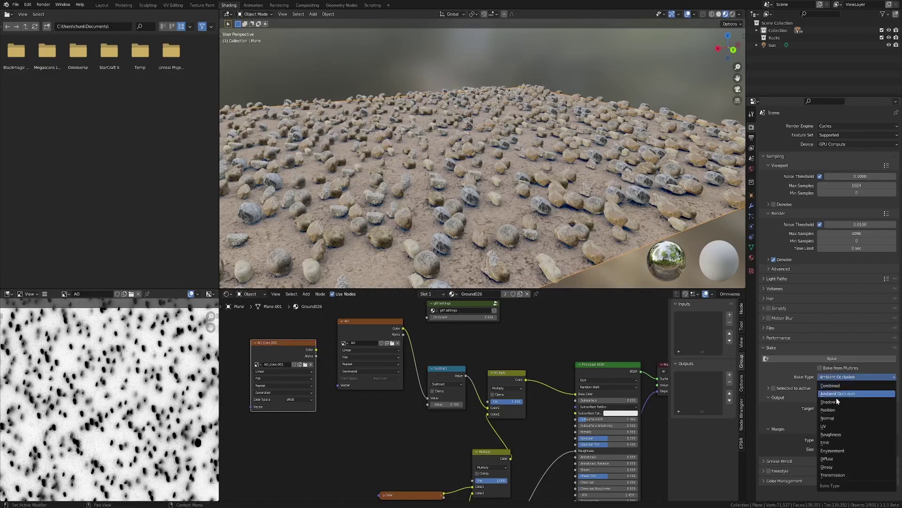
left_click(835, 461)
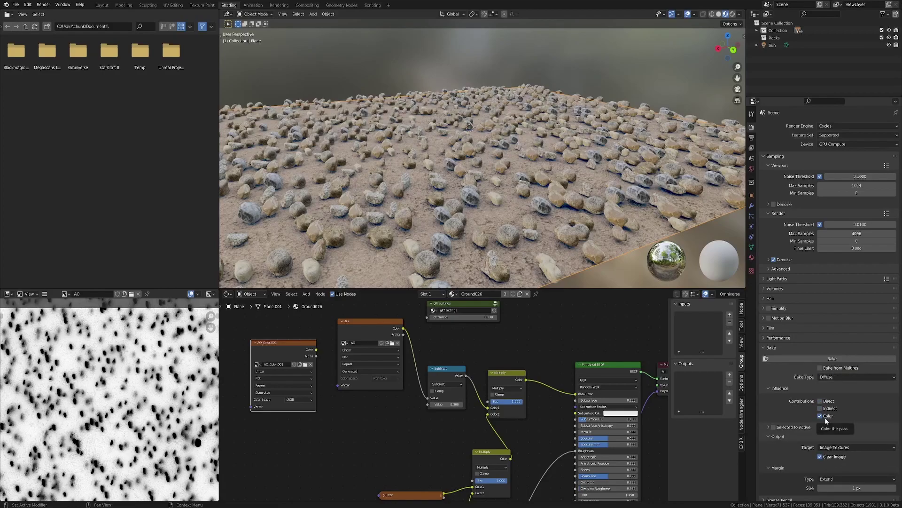
- Bake the Diffuse pass with only the color contribution into the AO_Color.001 image and inspect the baked map closely
left_click(808, 360)
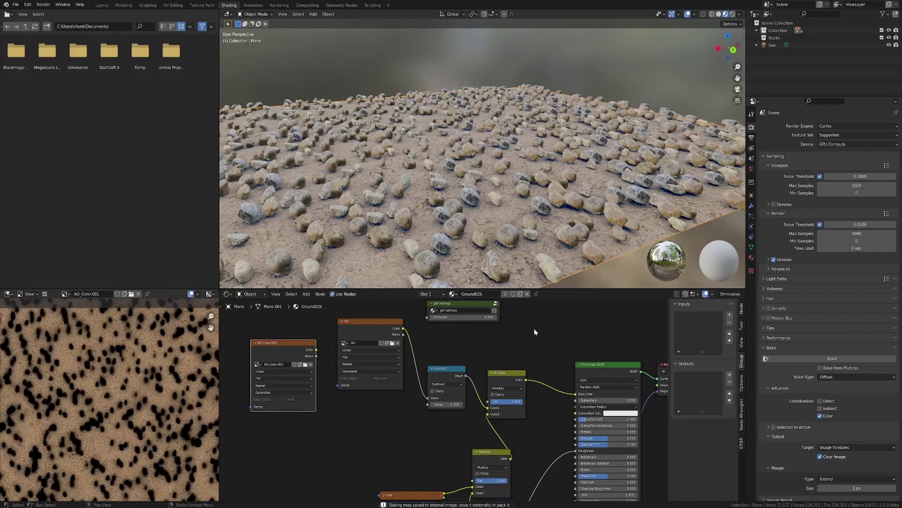
scroll(141, 393, "down", 2)
scroll(139, 398, "up", 3)
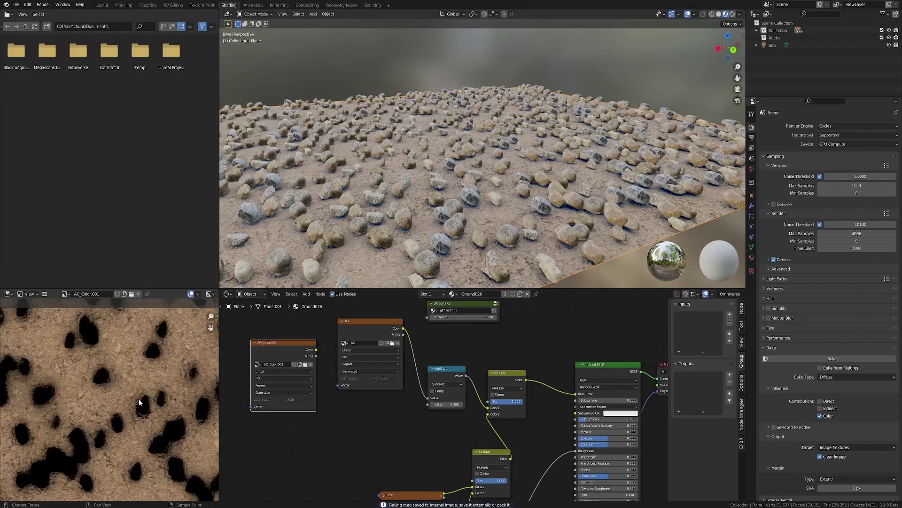
scroll(139, 393, "down", 4)
scroll(139, 396, "up", 3)
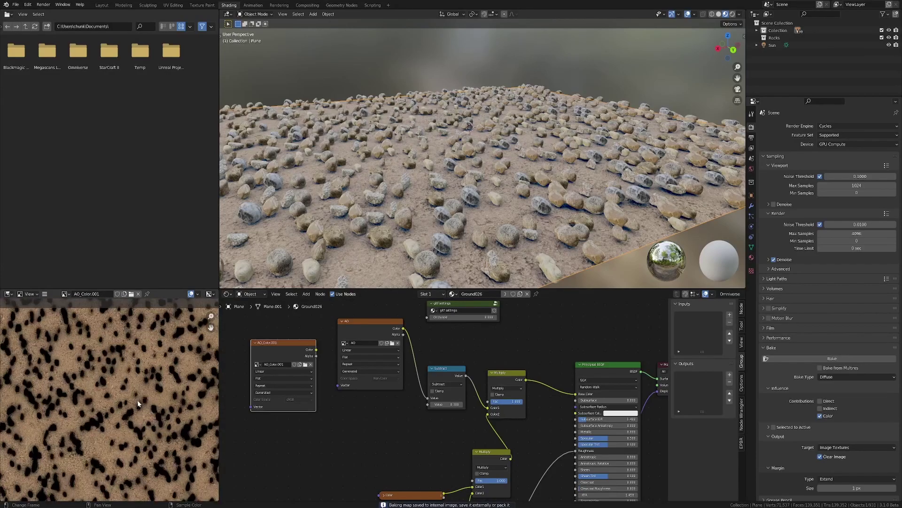
- Connect the AO_Color.001 texture's color to the Principled BSDF Base Color and check the ground beneath the rocks
left_click_drag(300, 348, 571, 394)
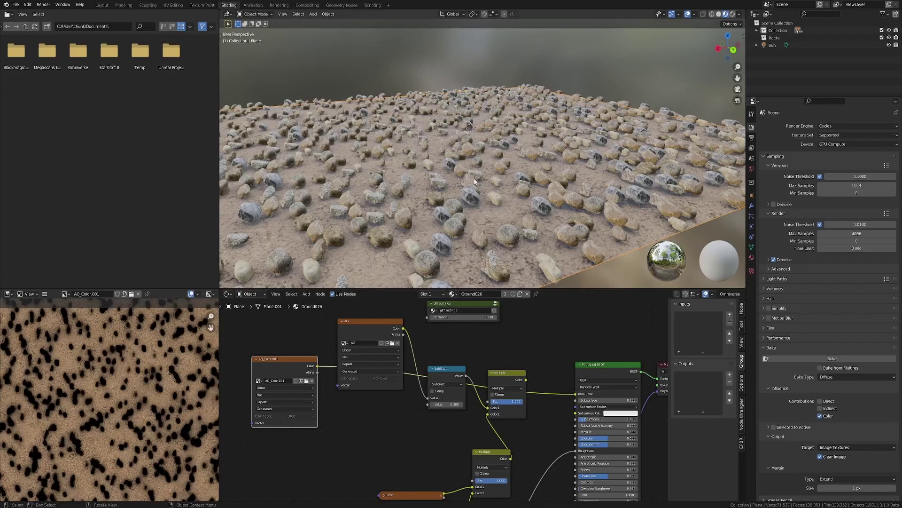
middle_click_drag(475, 181, 490, 194)
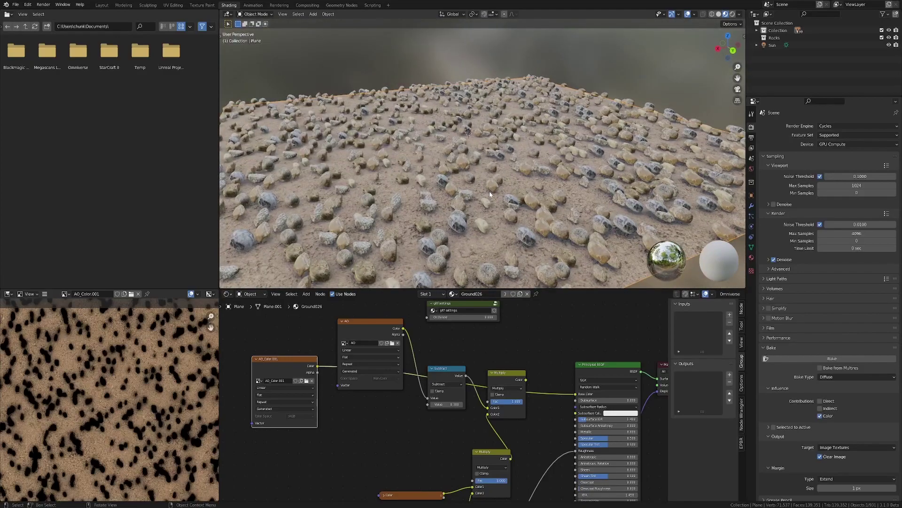
scroll(493, 193, "up", 3)
scroll(494, 193, "down", 2)
scroll(488, 193, "up", 1)
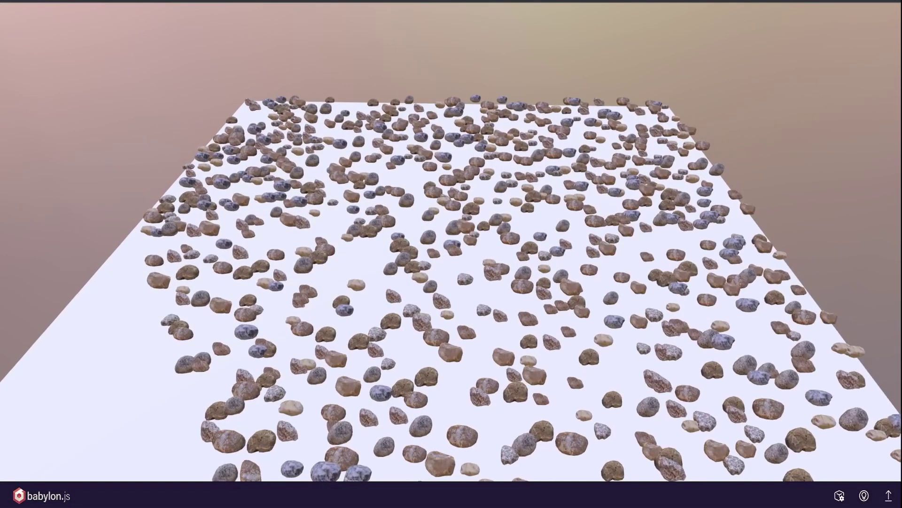
- Switch to the Babylon.js viewer and examine the rock-covered ground's shading from several angles
left_click_drag(0, 395, 403, 338)
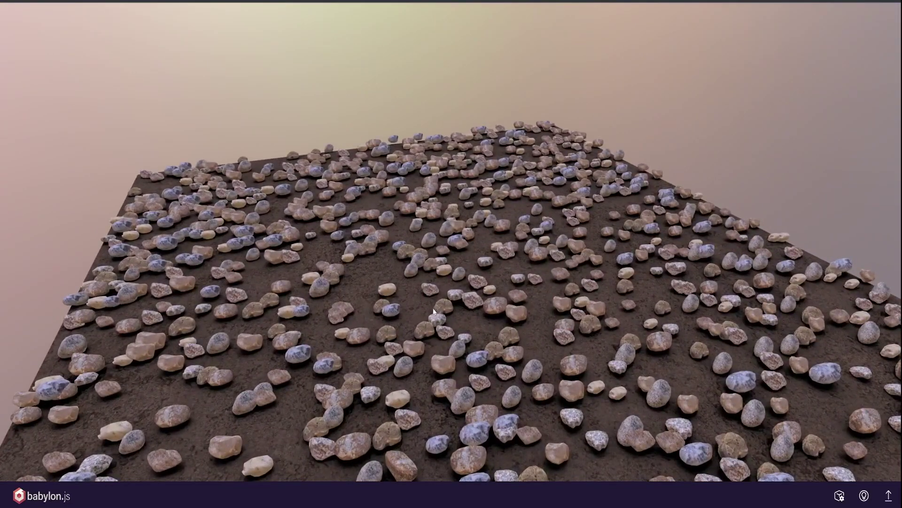
mouse_move(433, 309)
left_mouse_down()
mouse_move(414, 301)
mouse_move(432, 301)
left_mouse_up()
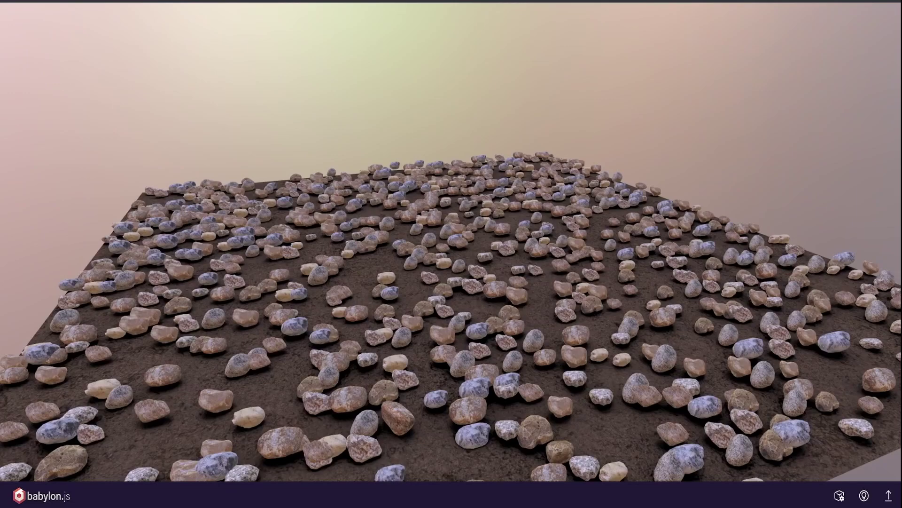
left_click_drag(47, 375, 329, 343)
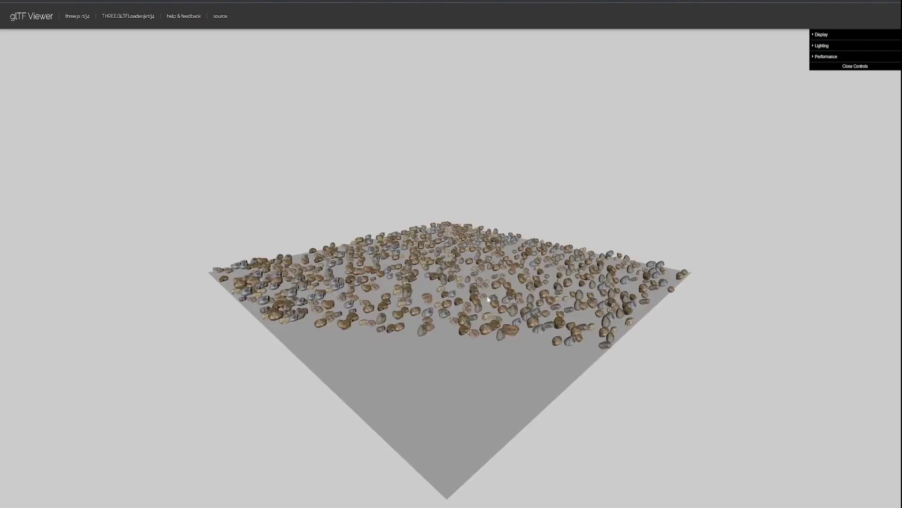
- Switch to the glTF Viewer and examine the ground plane and rocks from several angles and up close
left_click_drag(423, 319, 365, 323)
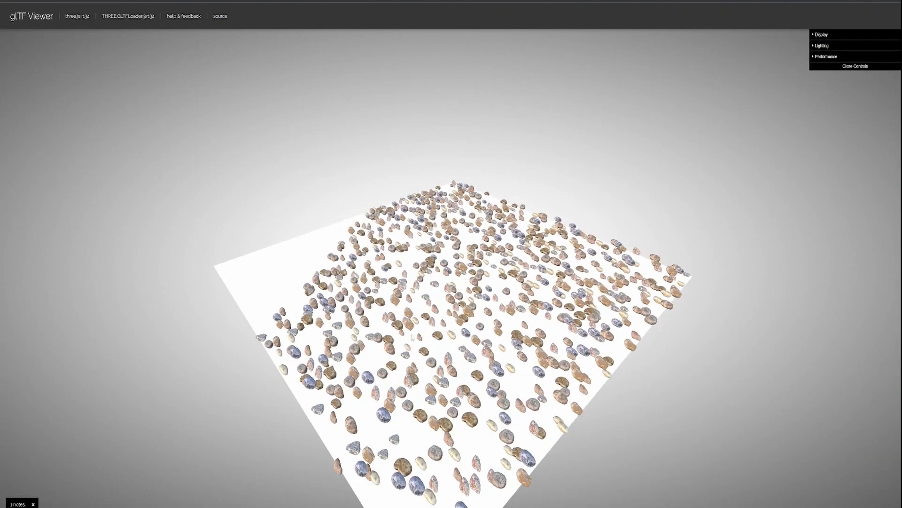
scroll(413, 337, "up", 7)
left_click_drag(509, 381, 432, 338)
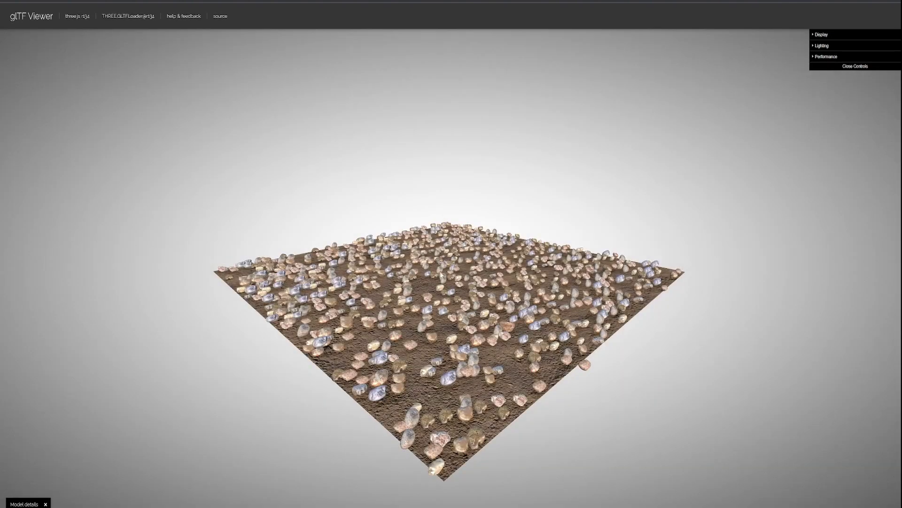
scroll(442, 275, "up", 5)
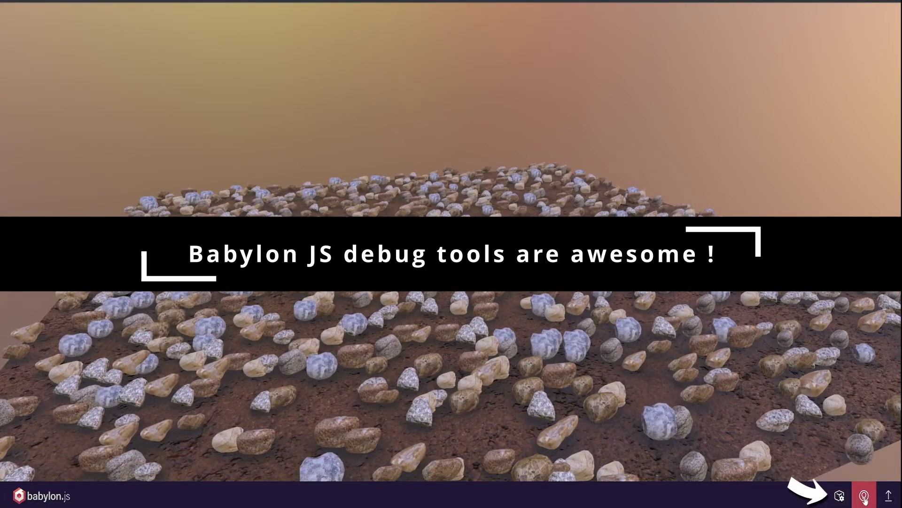
- Switch to the Babylon.js viewer, show its Inspector statistics and monitor real-time performance while orbiting the rock scene
left_click(849, 497)
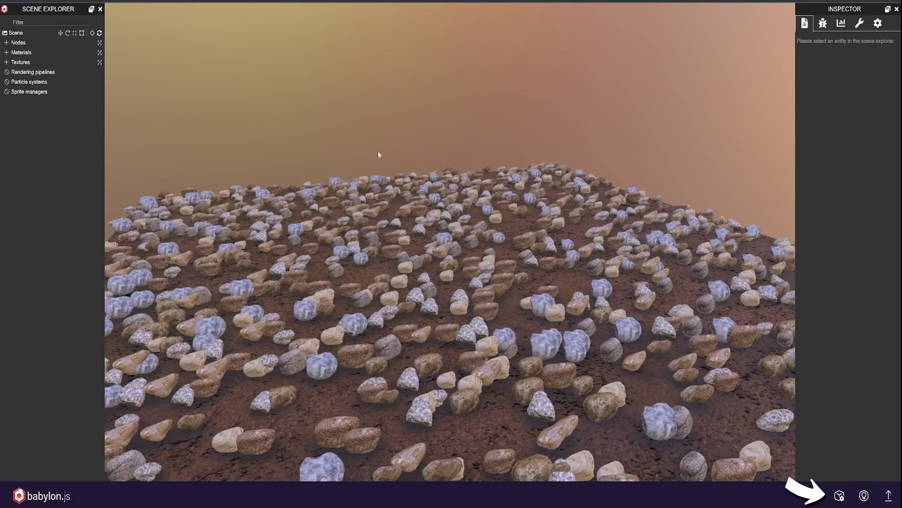
left_click(841, 24)
left_click(833, 75)
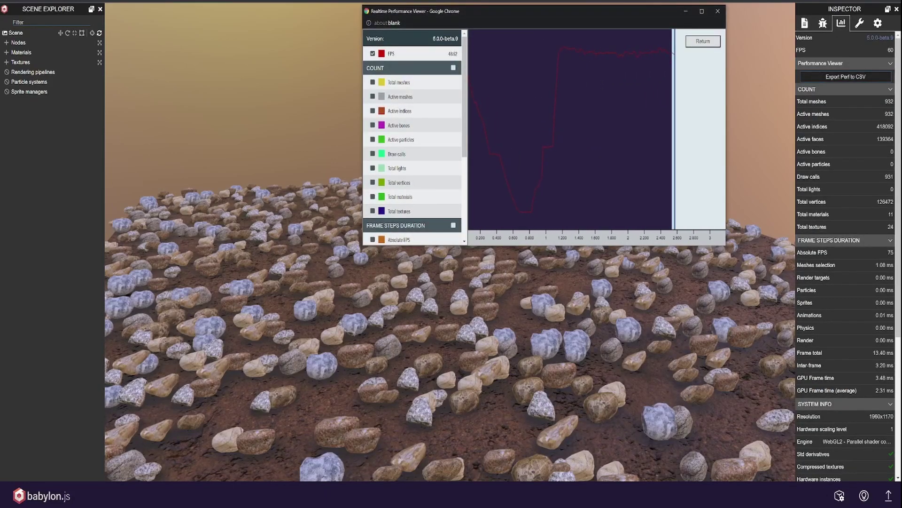
left_click_drag(581, 361, 549, 315)
key("alt+Tab")
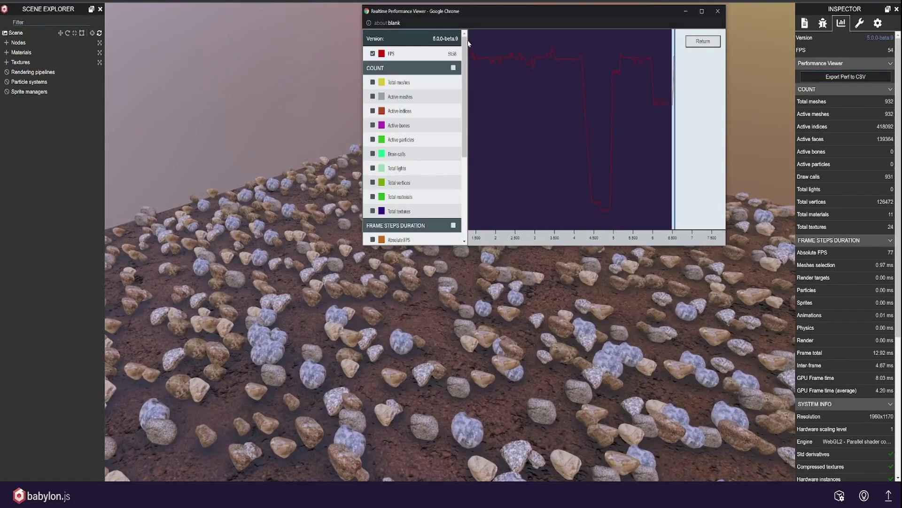
left_click_drag(447, 352, 427, 314)
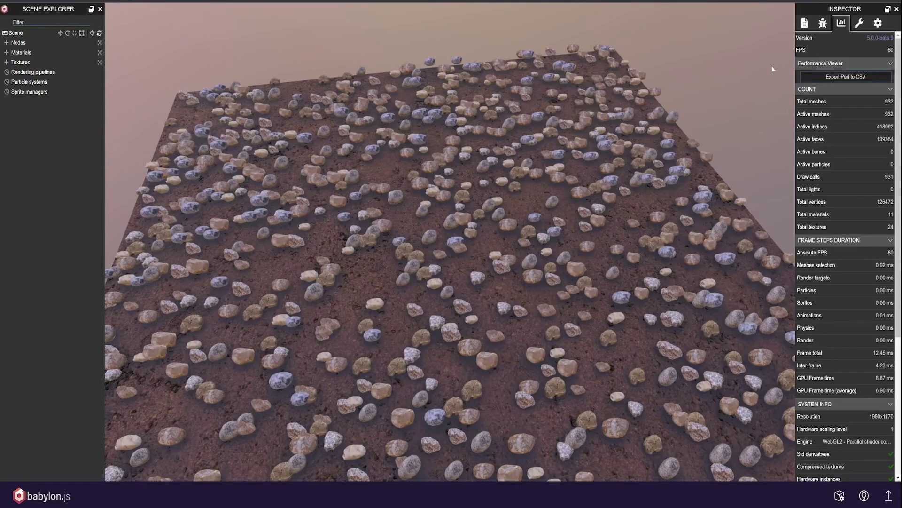
- List the scene's materials and inspect the texture channels of the Ground026 material
left_click(7, 52)
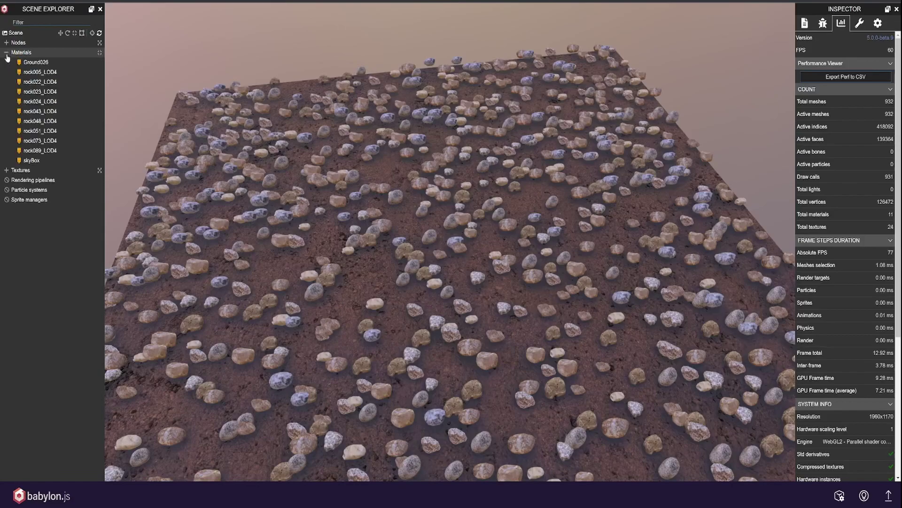
left_click(33, 62)
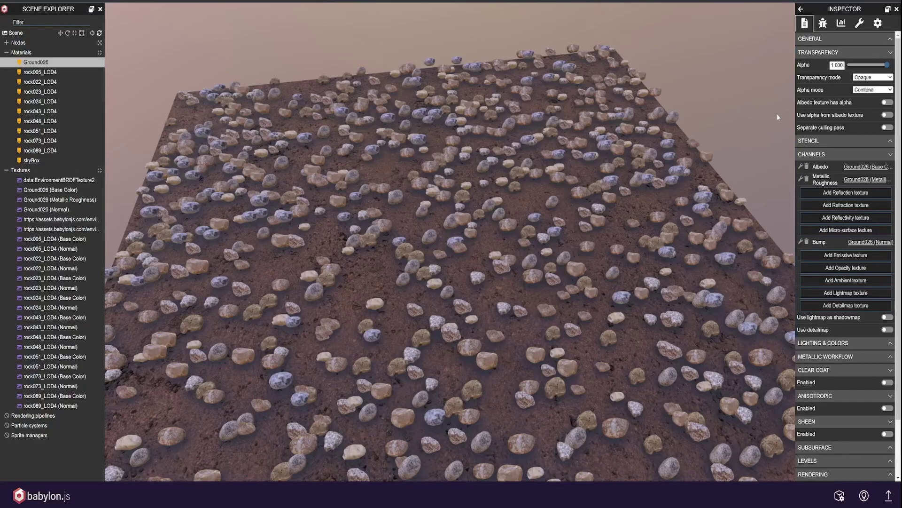
left_click_drag(518, 240, 525, 219)
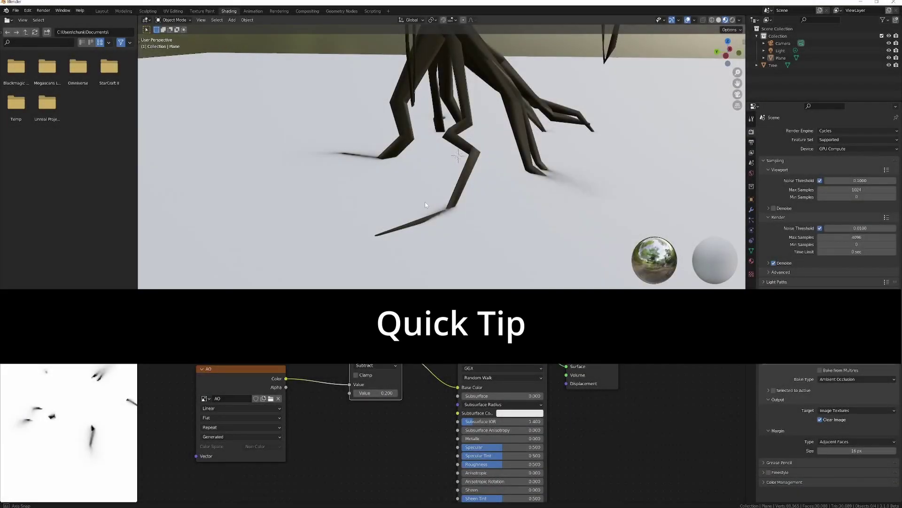
- Switch to the Blender tree scene and examine the baked AO shadows where the roots meet the ground
middle_click_drag(424, 203, 417, 202)
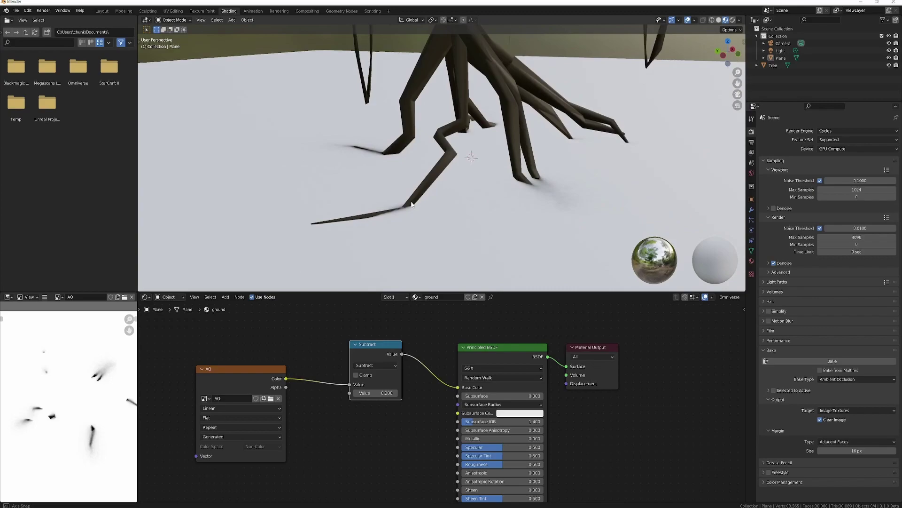
middle_click_drag(411, 204, 410, 204)
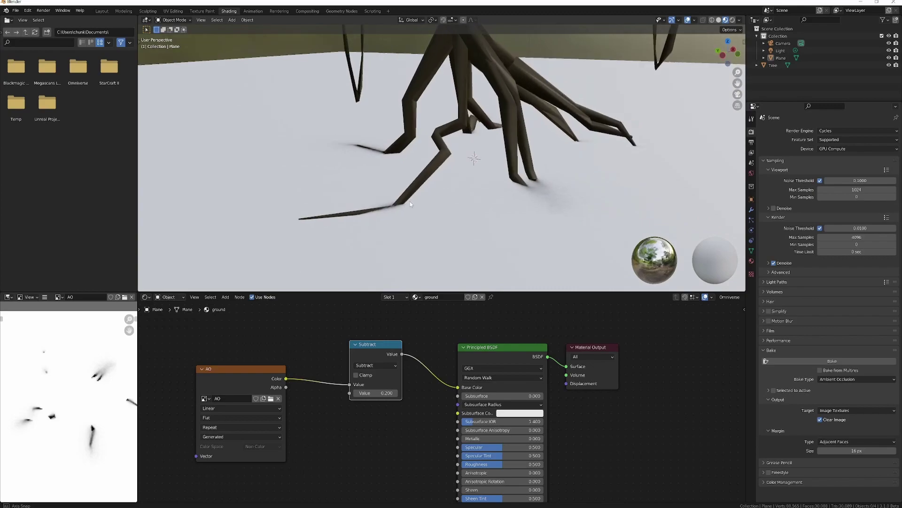
middle_click_drag(410, 202, 407, 200)
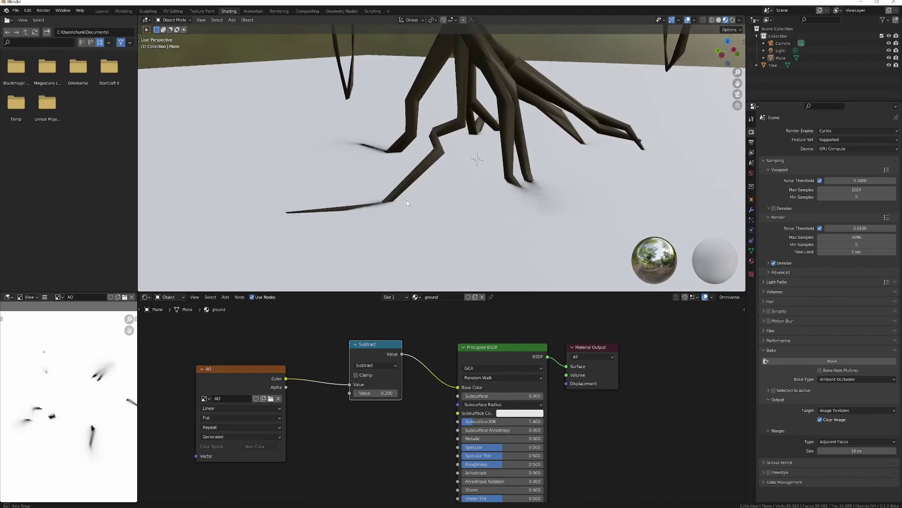